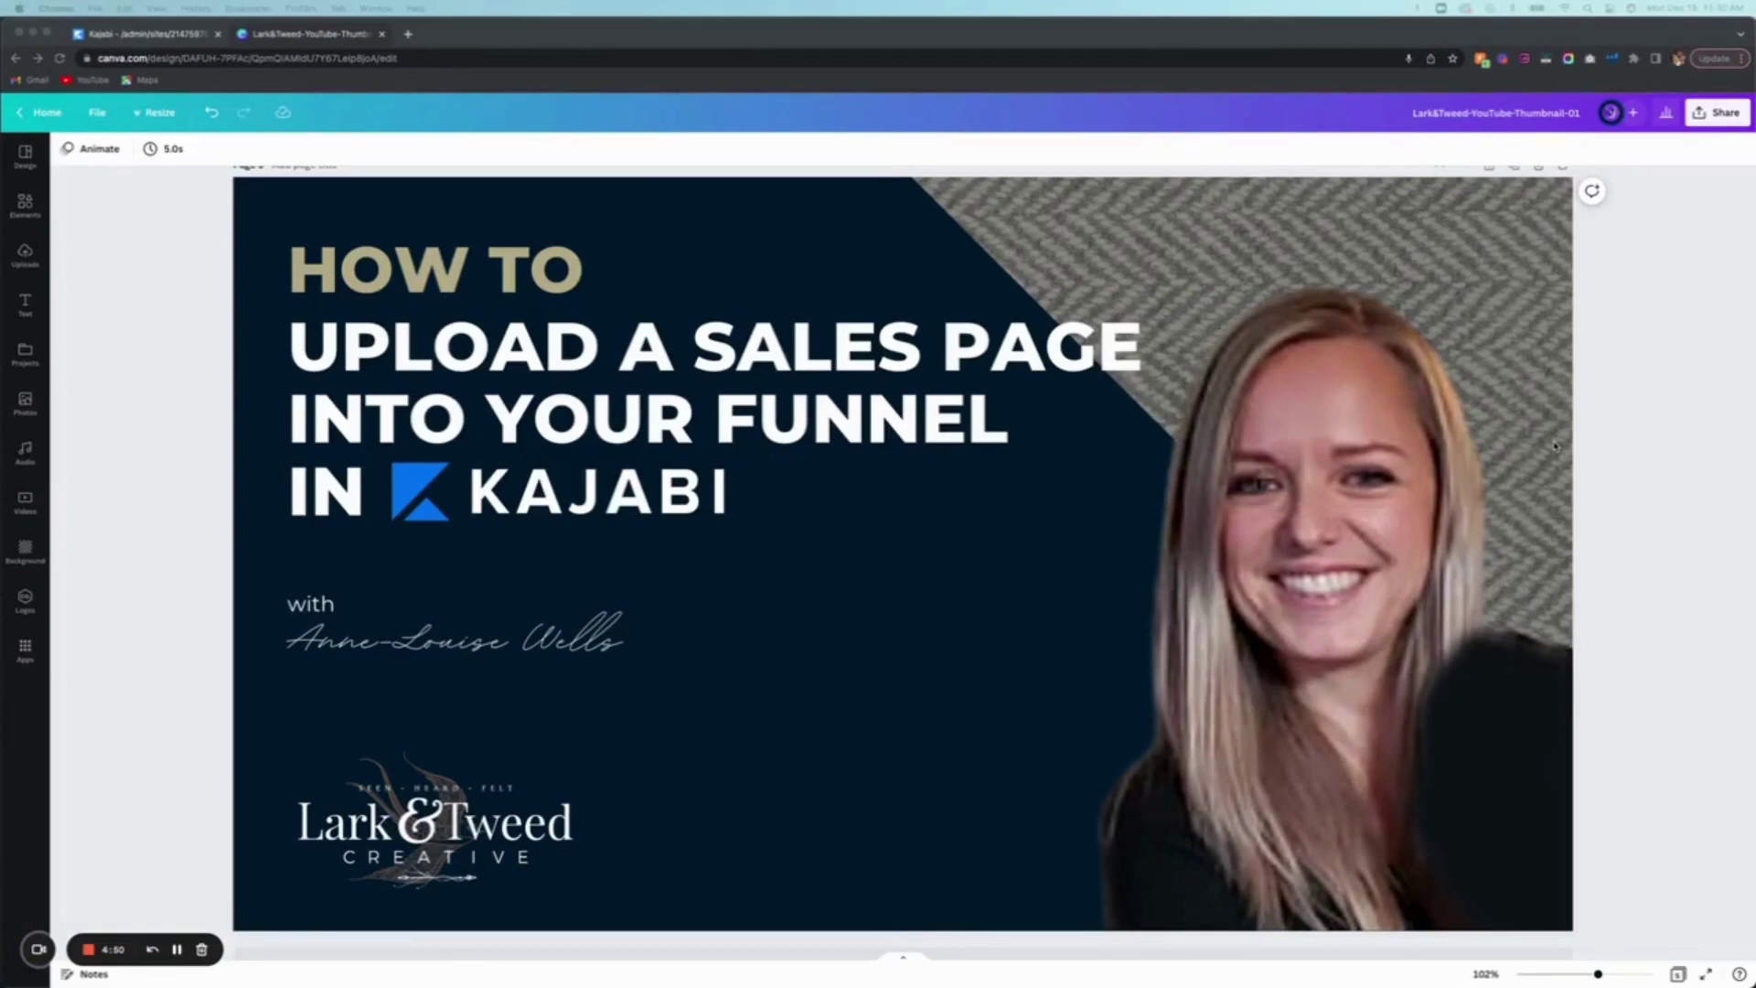
Switch to the Kajabi admin and open the Website Pages list
{"action": "left_click", "coordinate": [173, 39]}
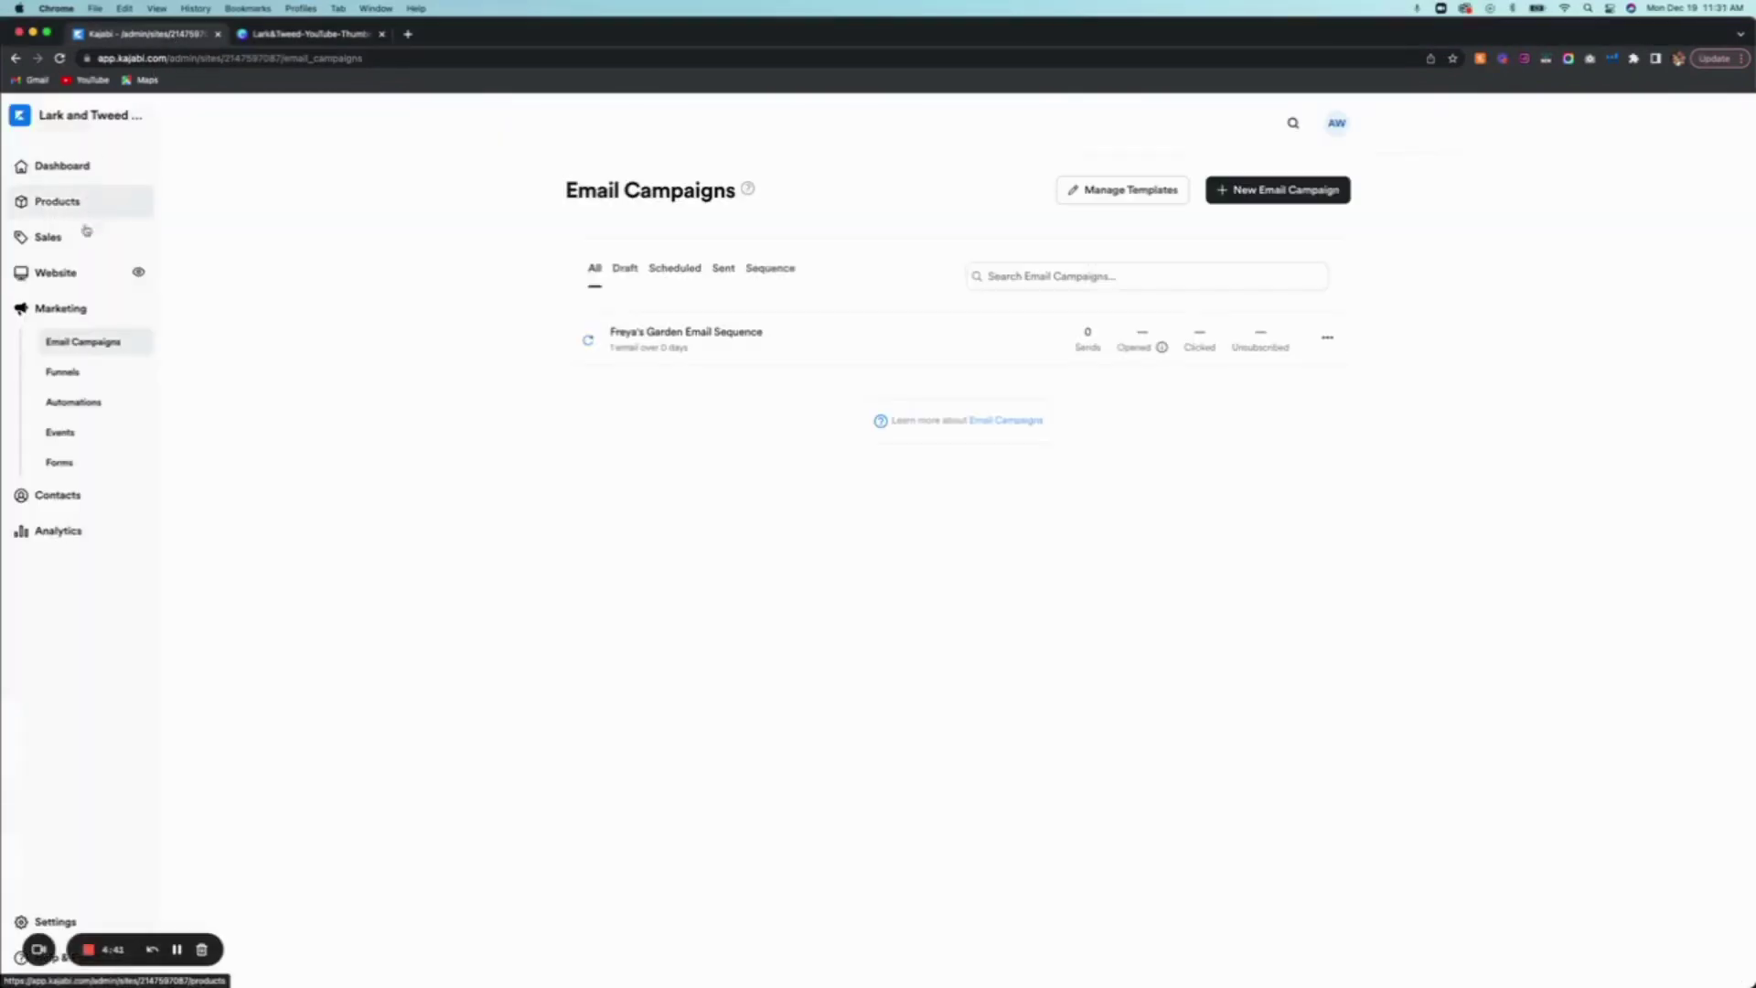
{"action": "left_click", "coordinate": [44, 277]}
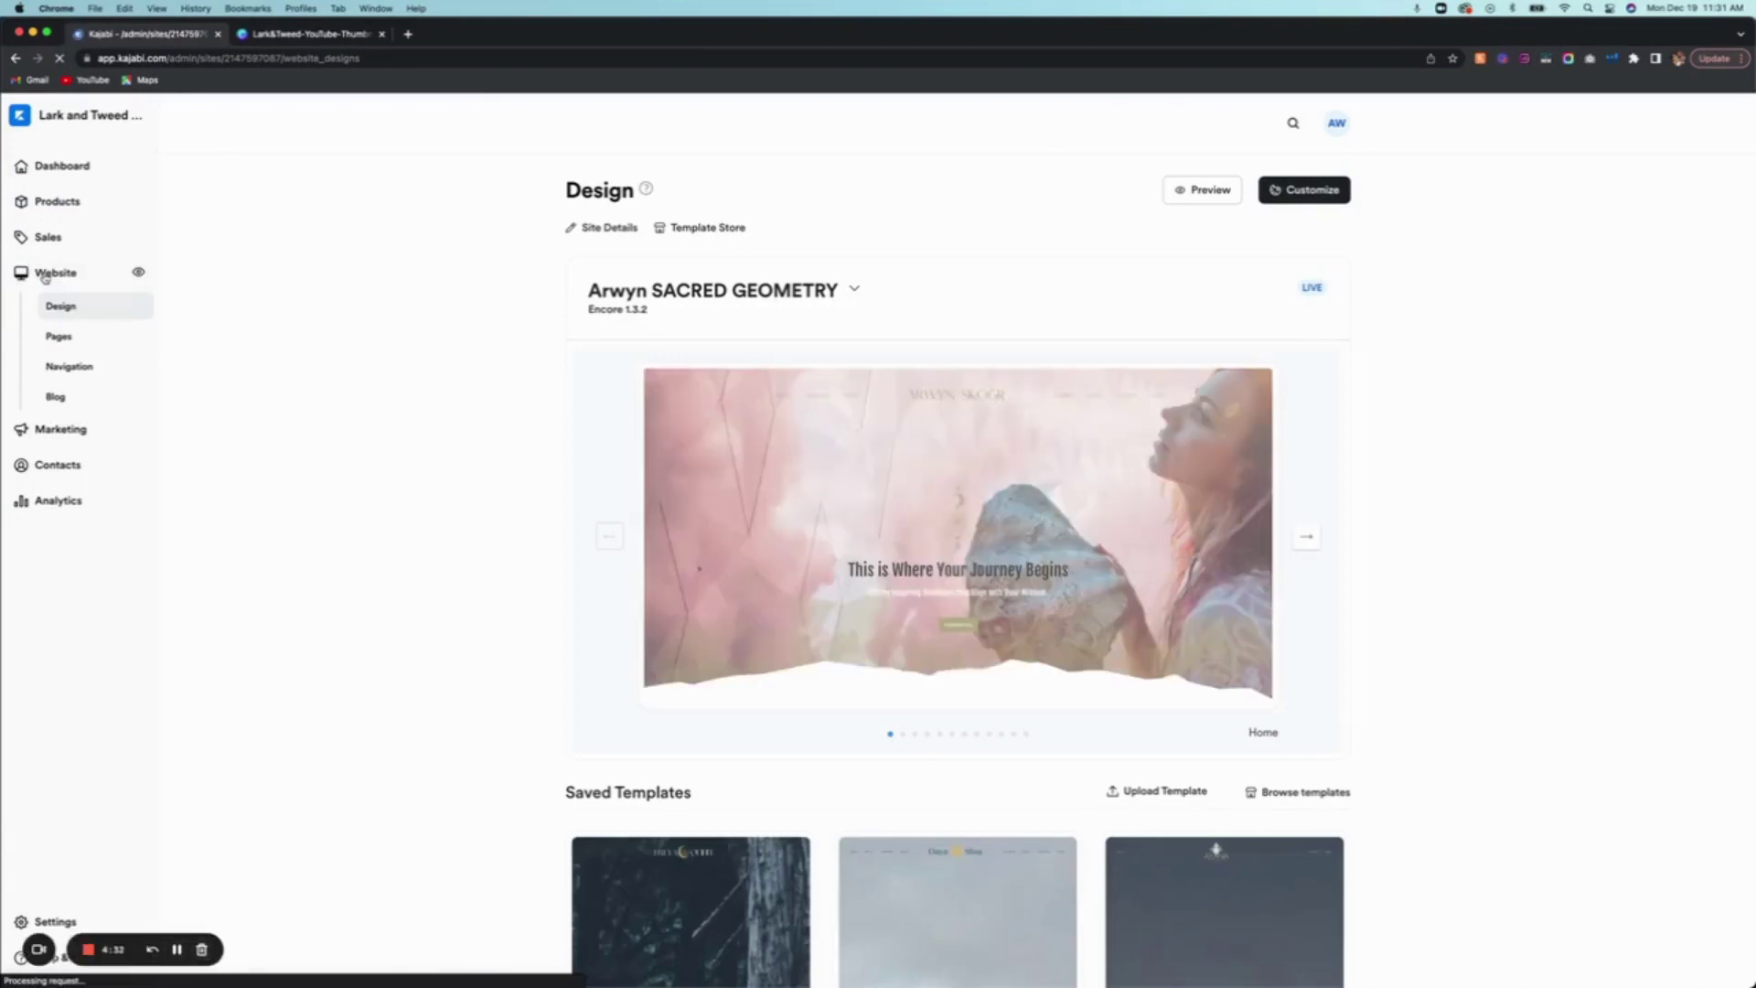
{"action": "left_click", "coordinate": [58, 338]}
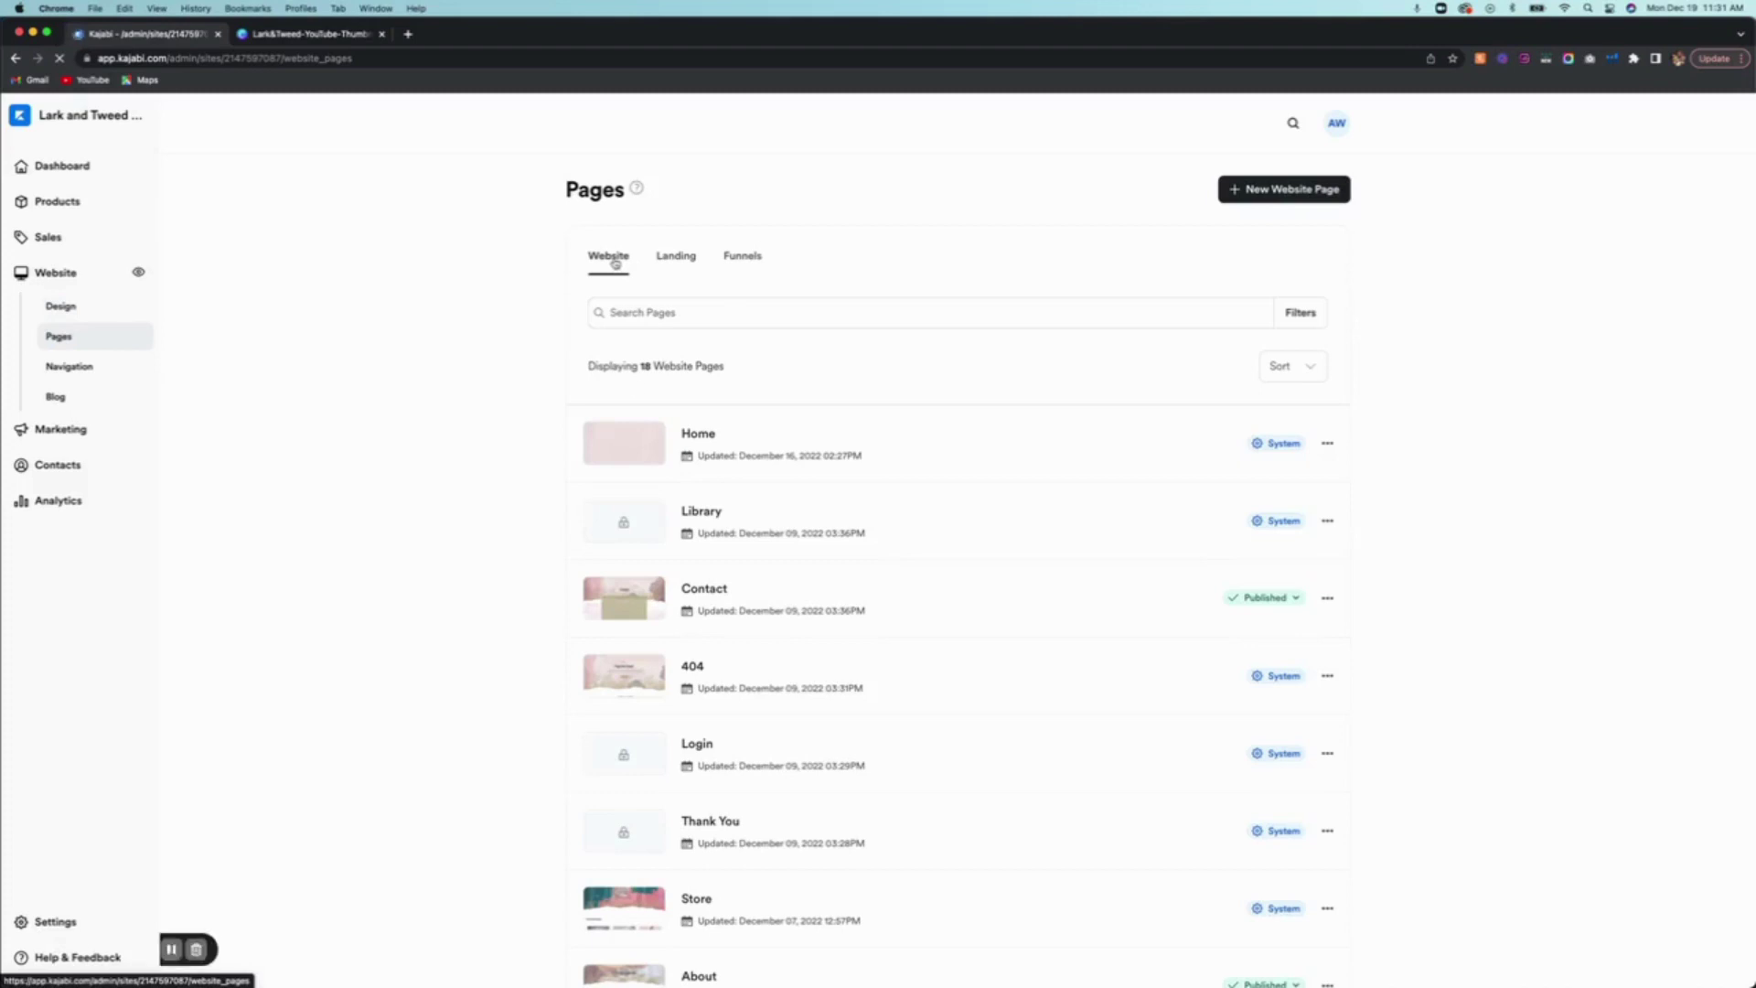
{"action": "mouse_move", "coordinate": [674, 577]}
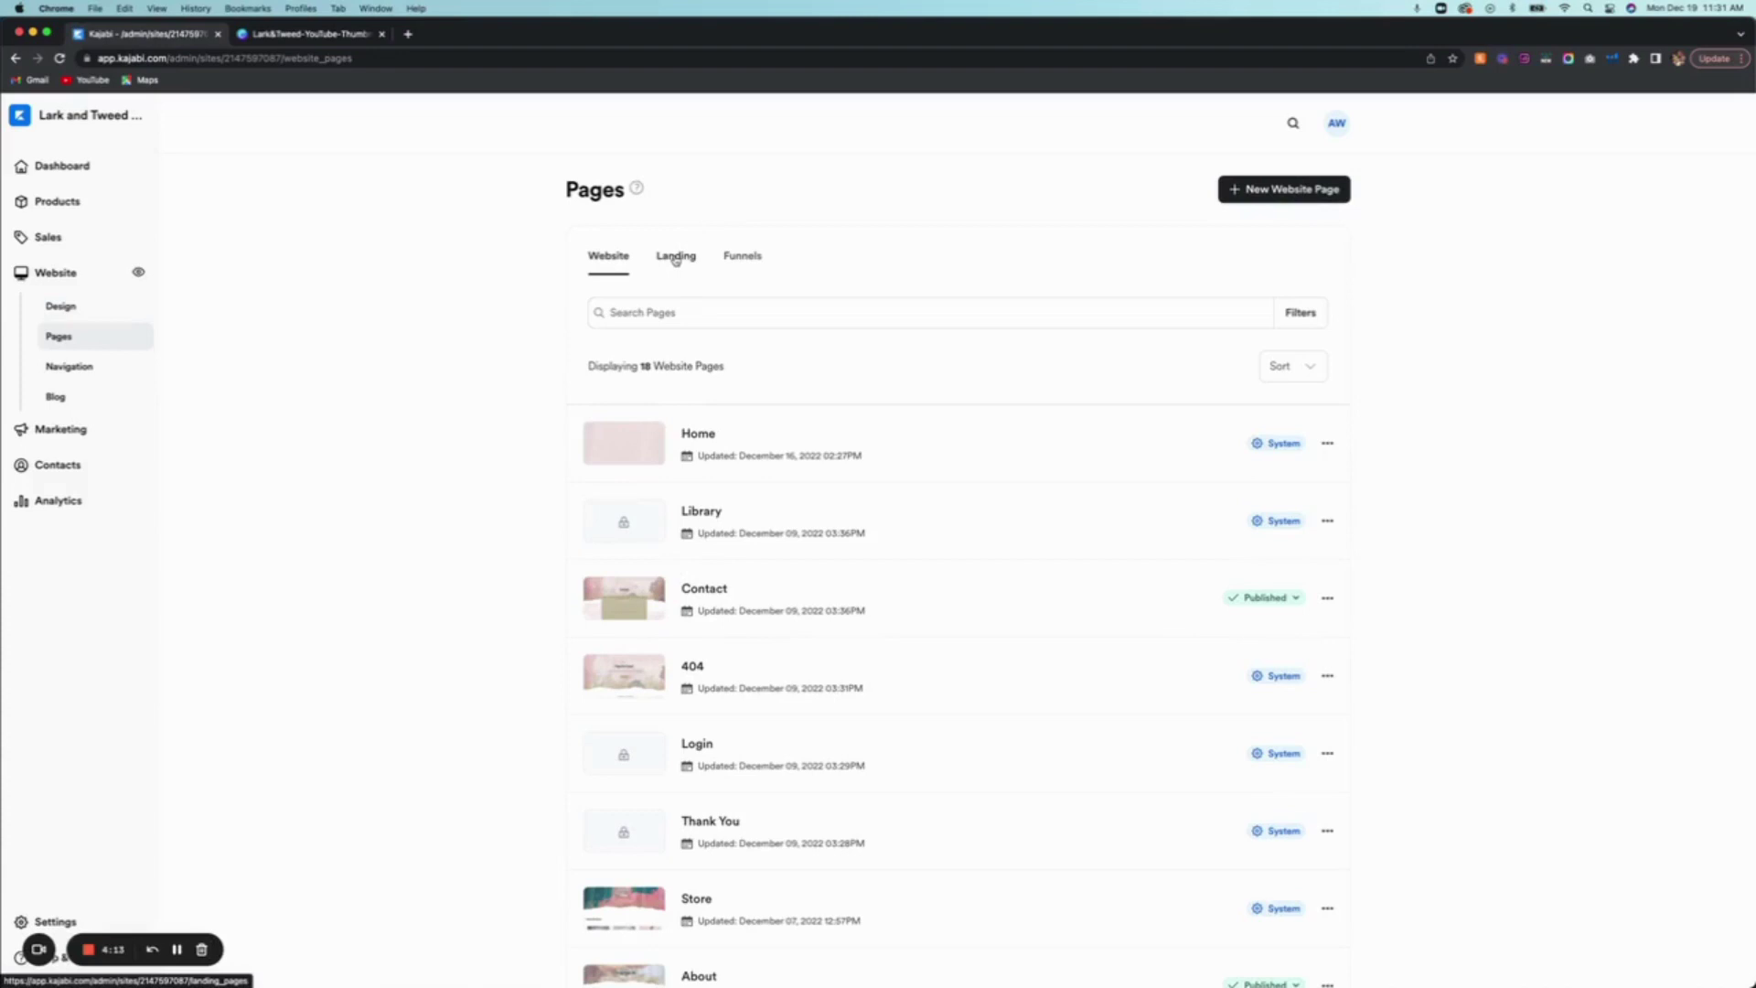
Show the Landing pages list and start uploading a landing page template
{"action": "left_click", "coordinate": [676, 259]}
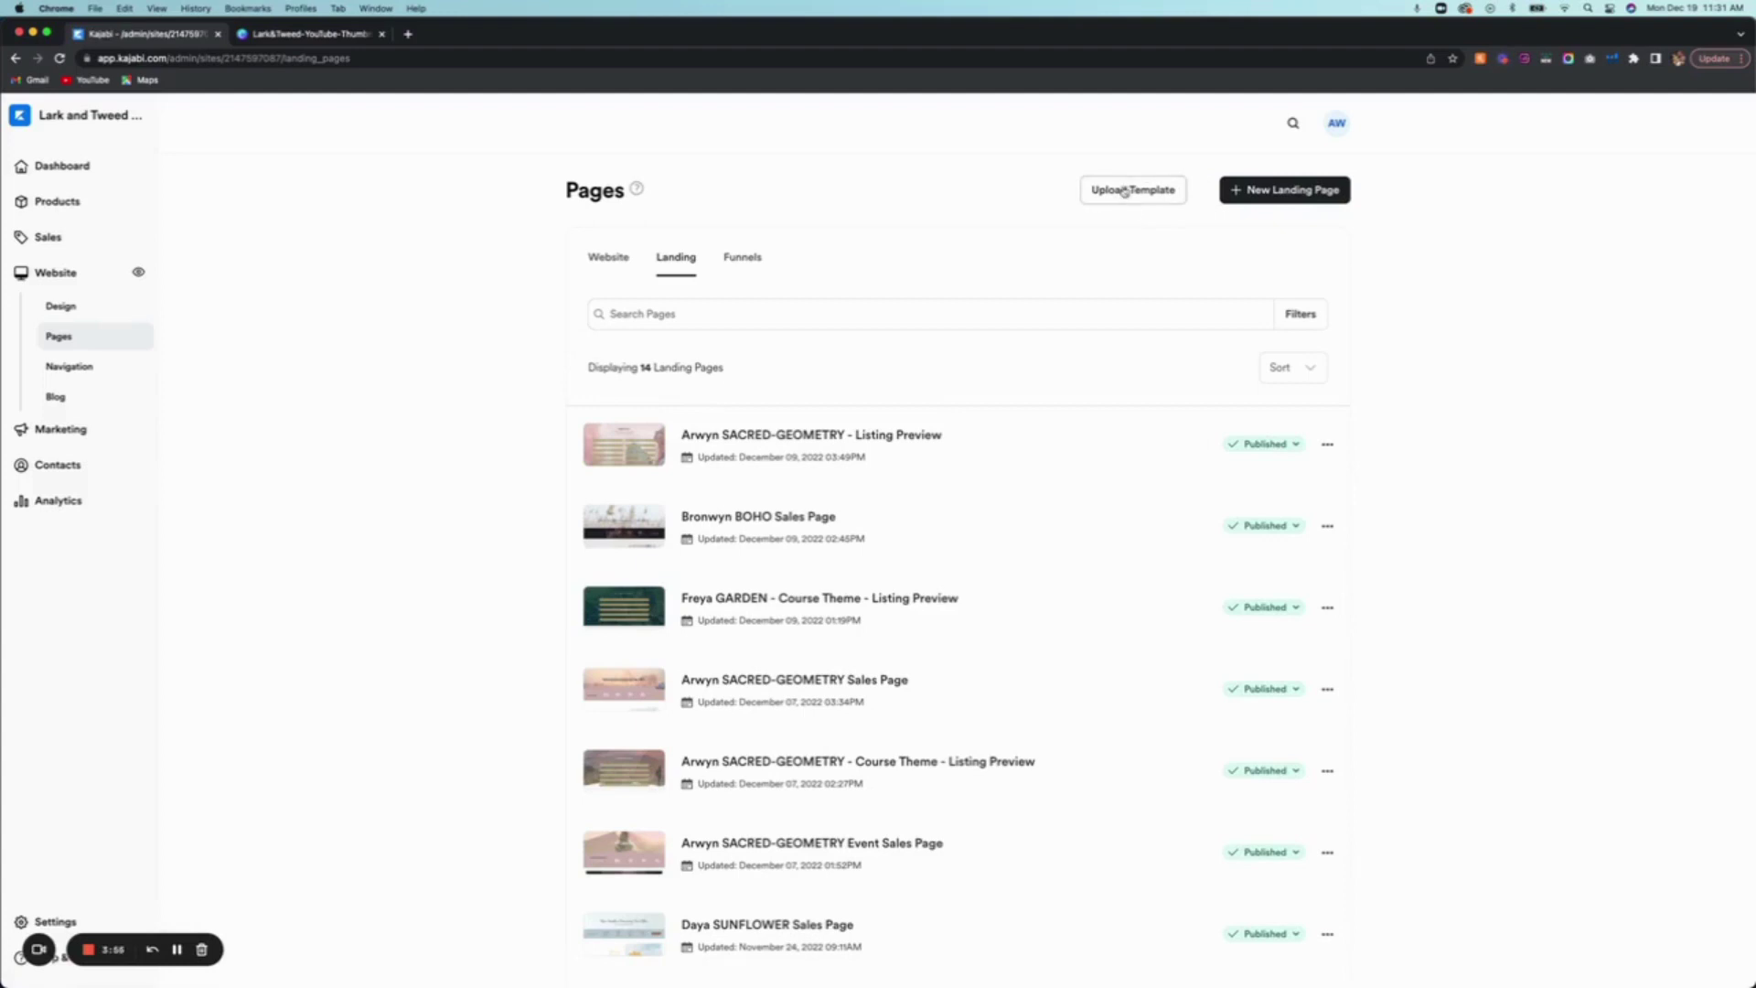
{"action": "left_click", "coordinate": [1125, 191]}
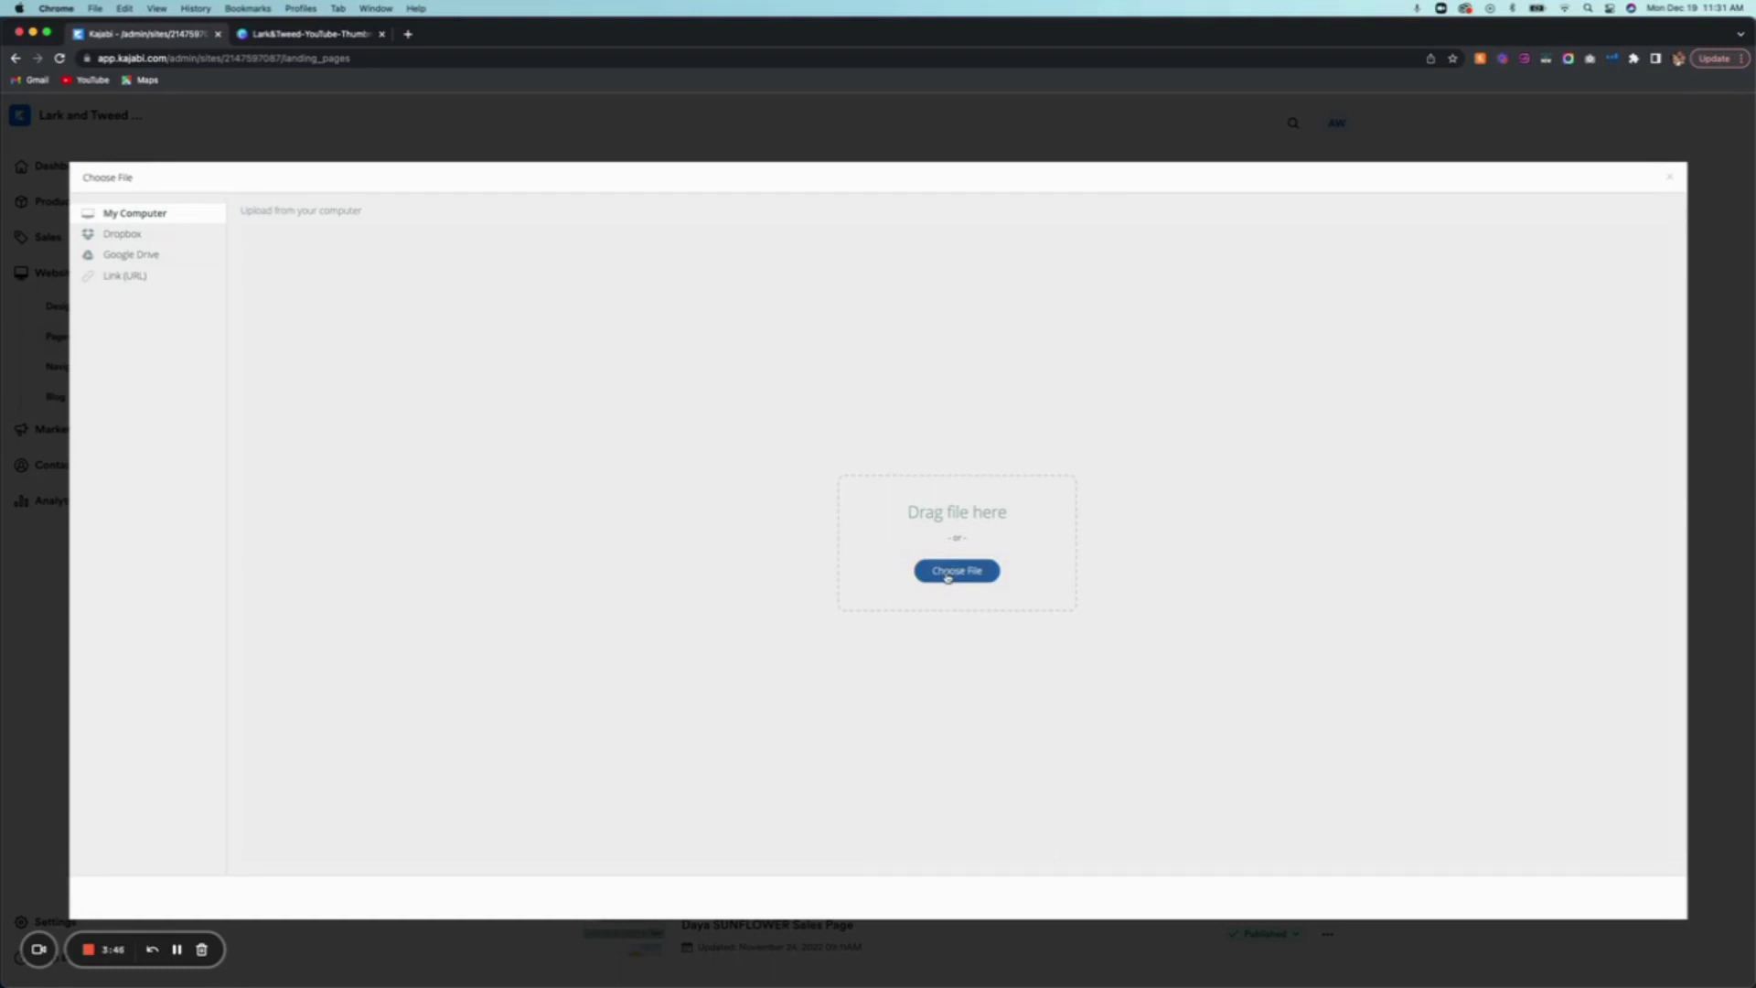
Upload freya-garden-sales-page.zip from Downloads as a landing page template
{"action": "left_click", "coordinate": [948, 573]}
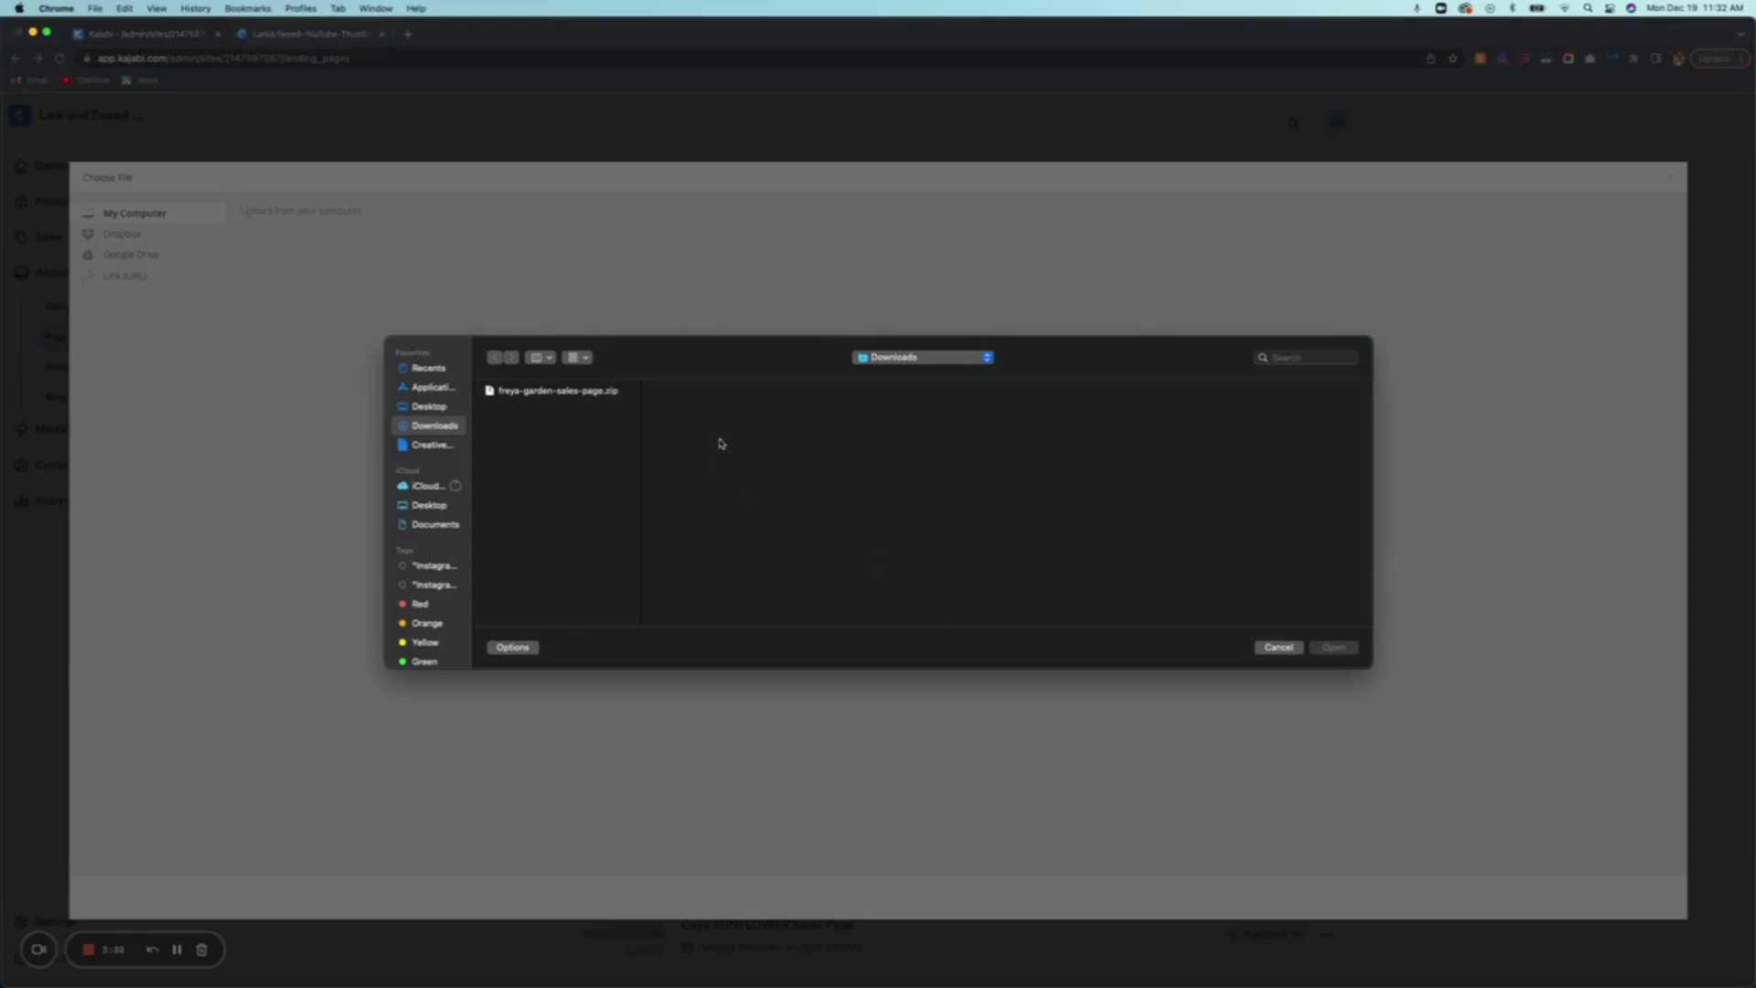
{"action": "left_click", "coordinate": [570, 393]}
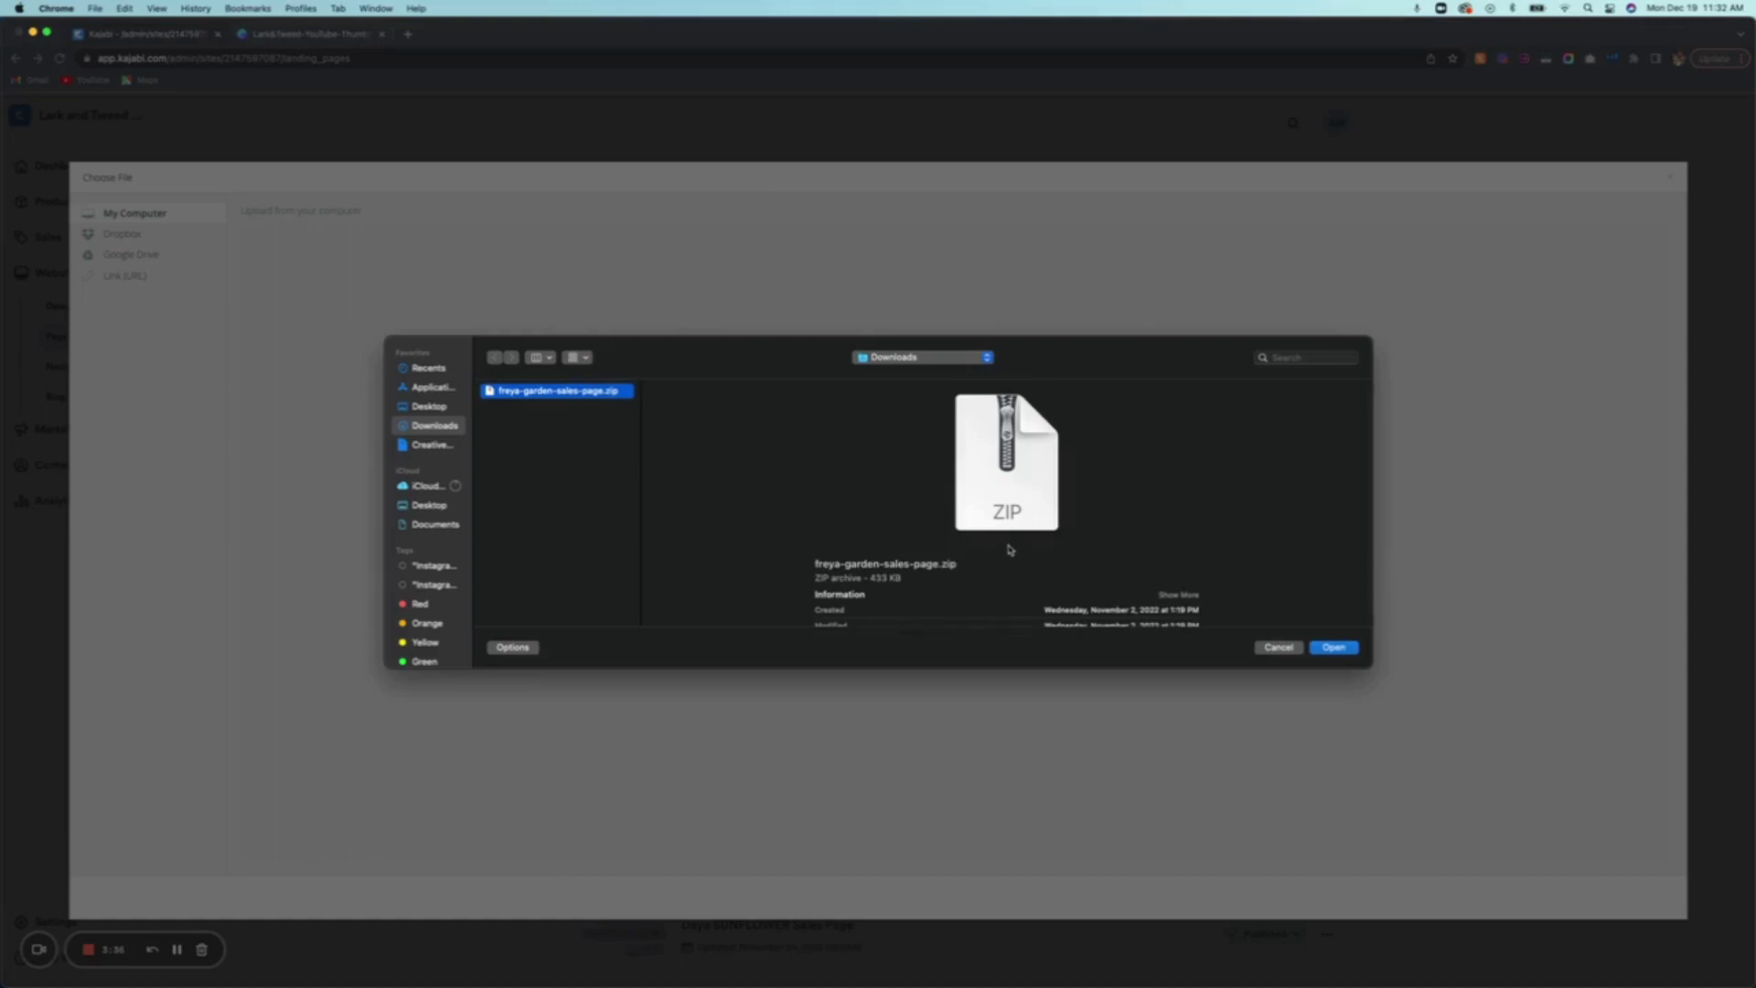
{"action": "left_click", "coordinate": [1334, 648]}
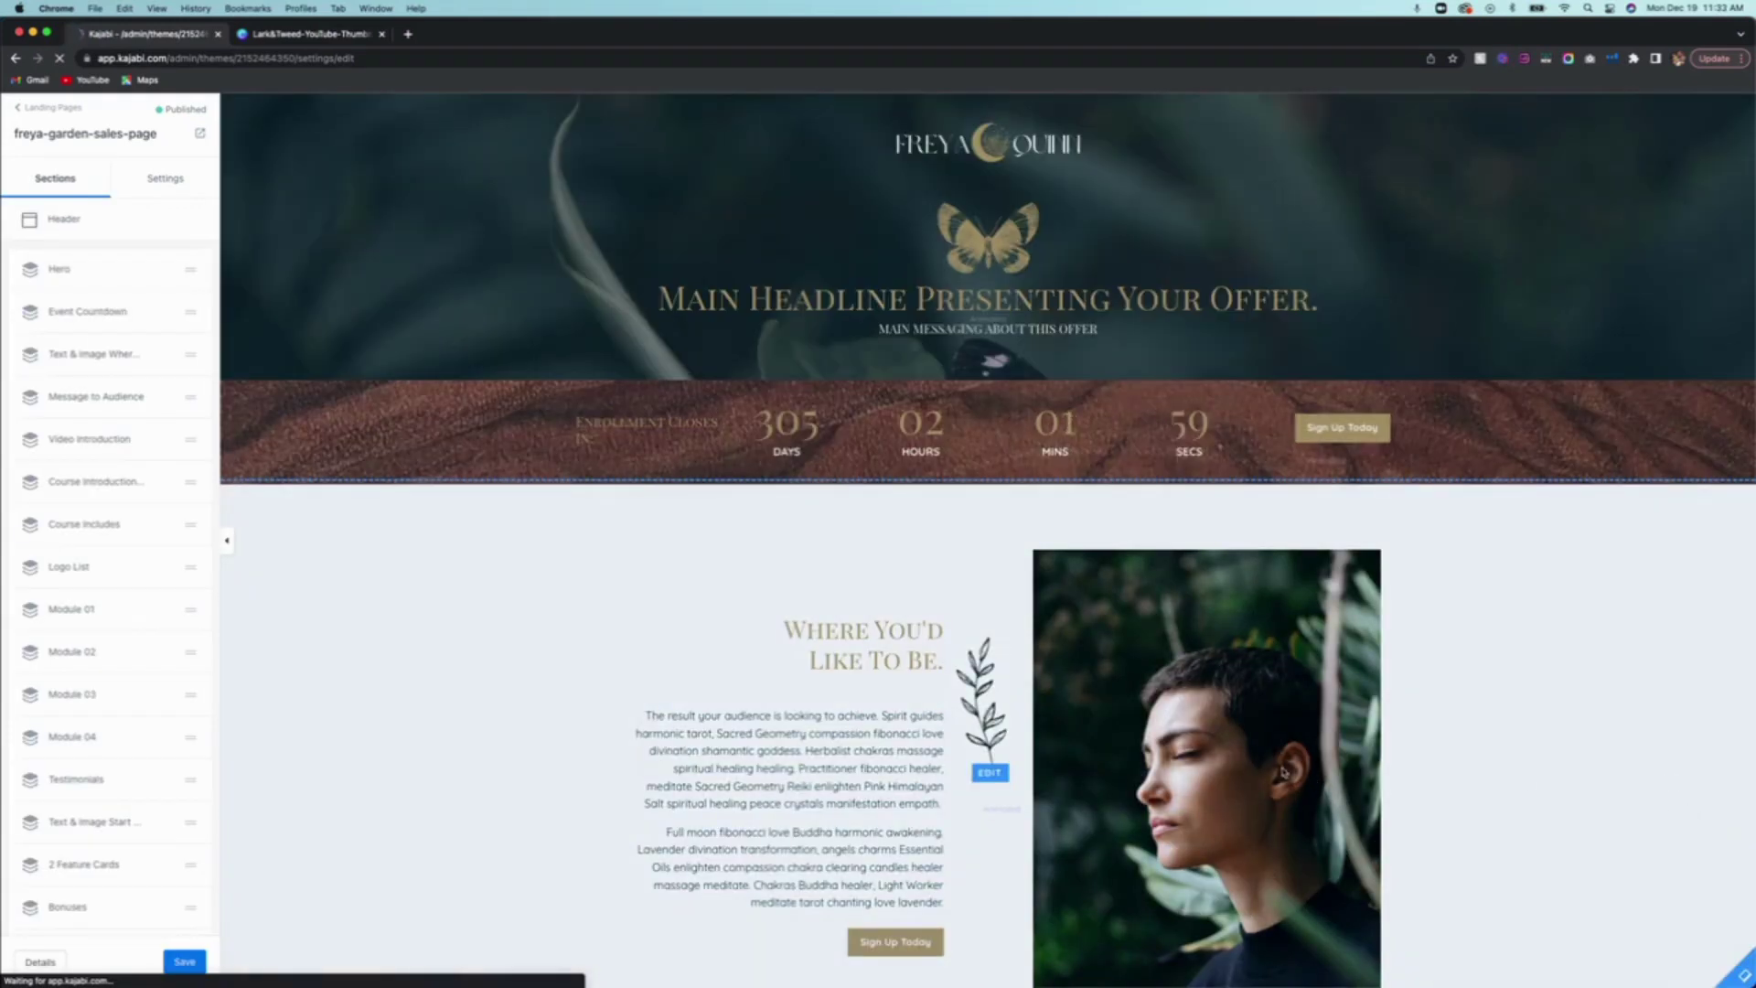
Scroll through the new page's preview, then go back to the Landing Pages list
{"action": "scroll", "coordinate": [1284, 773], "scroll_direction": "down", "scroll_amount": 4}
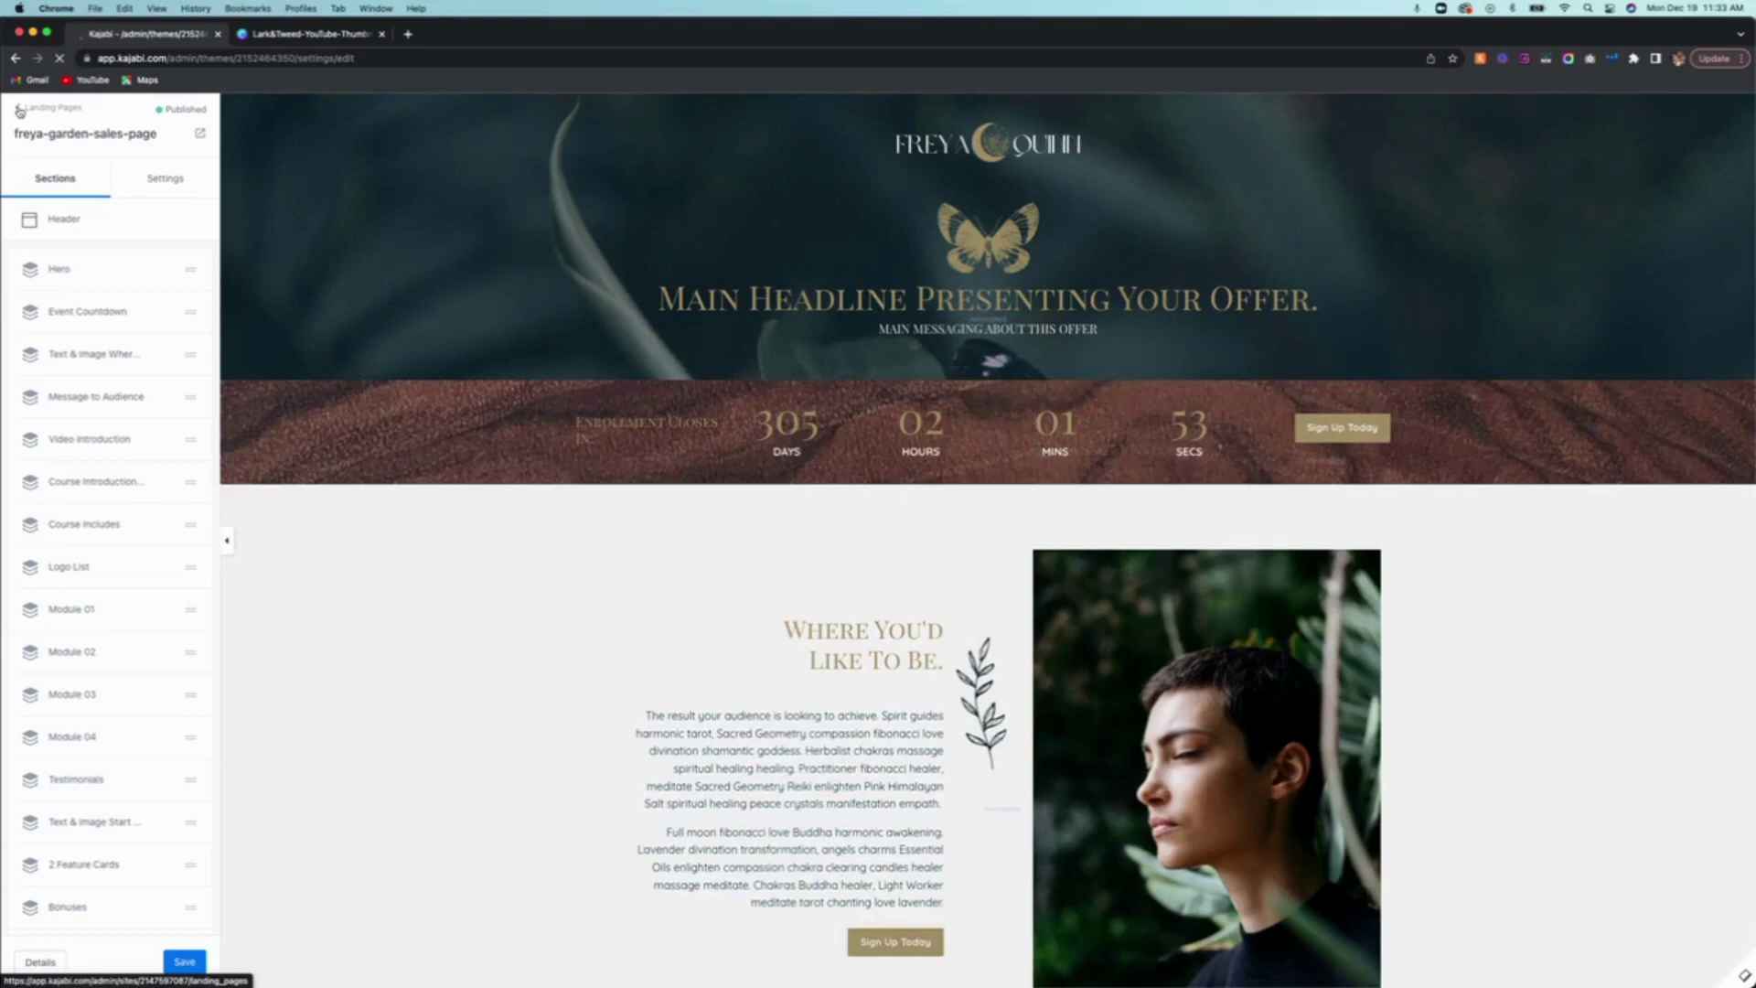
{"action": "left_click", "coordinate": [20, 111]}
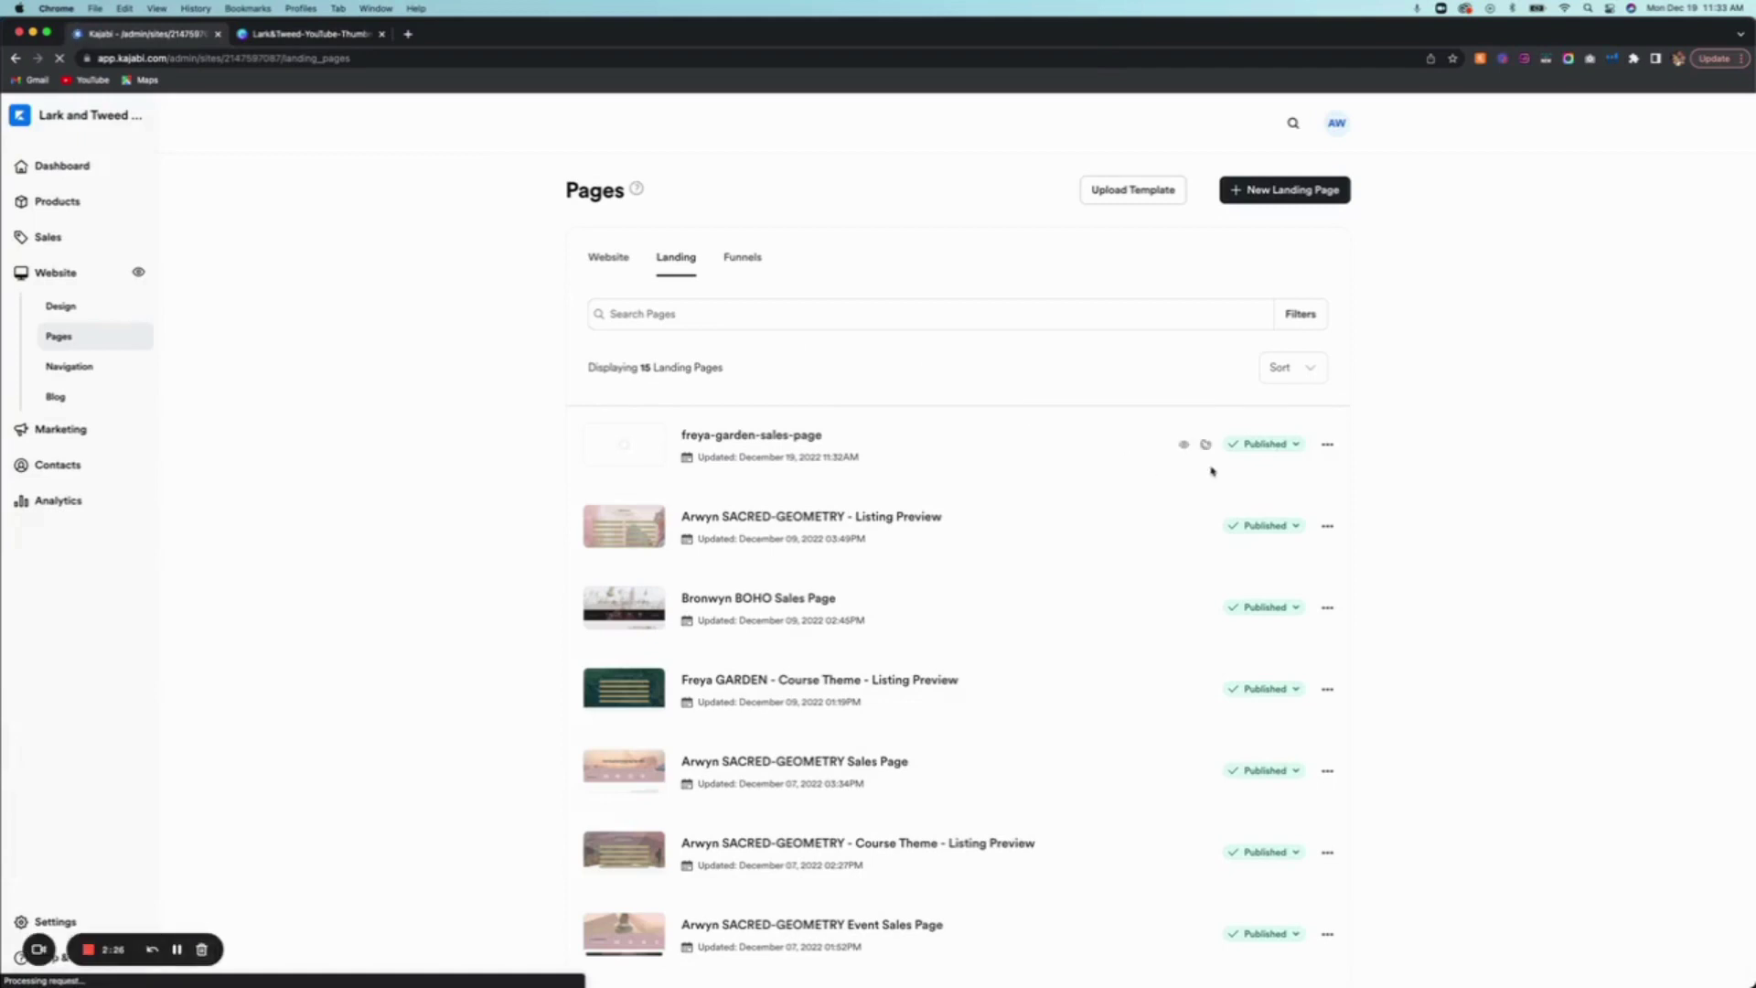
{"action": "left_click", "coordinate": [1327, 447]}
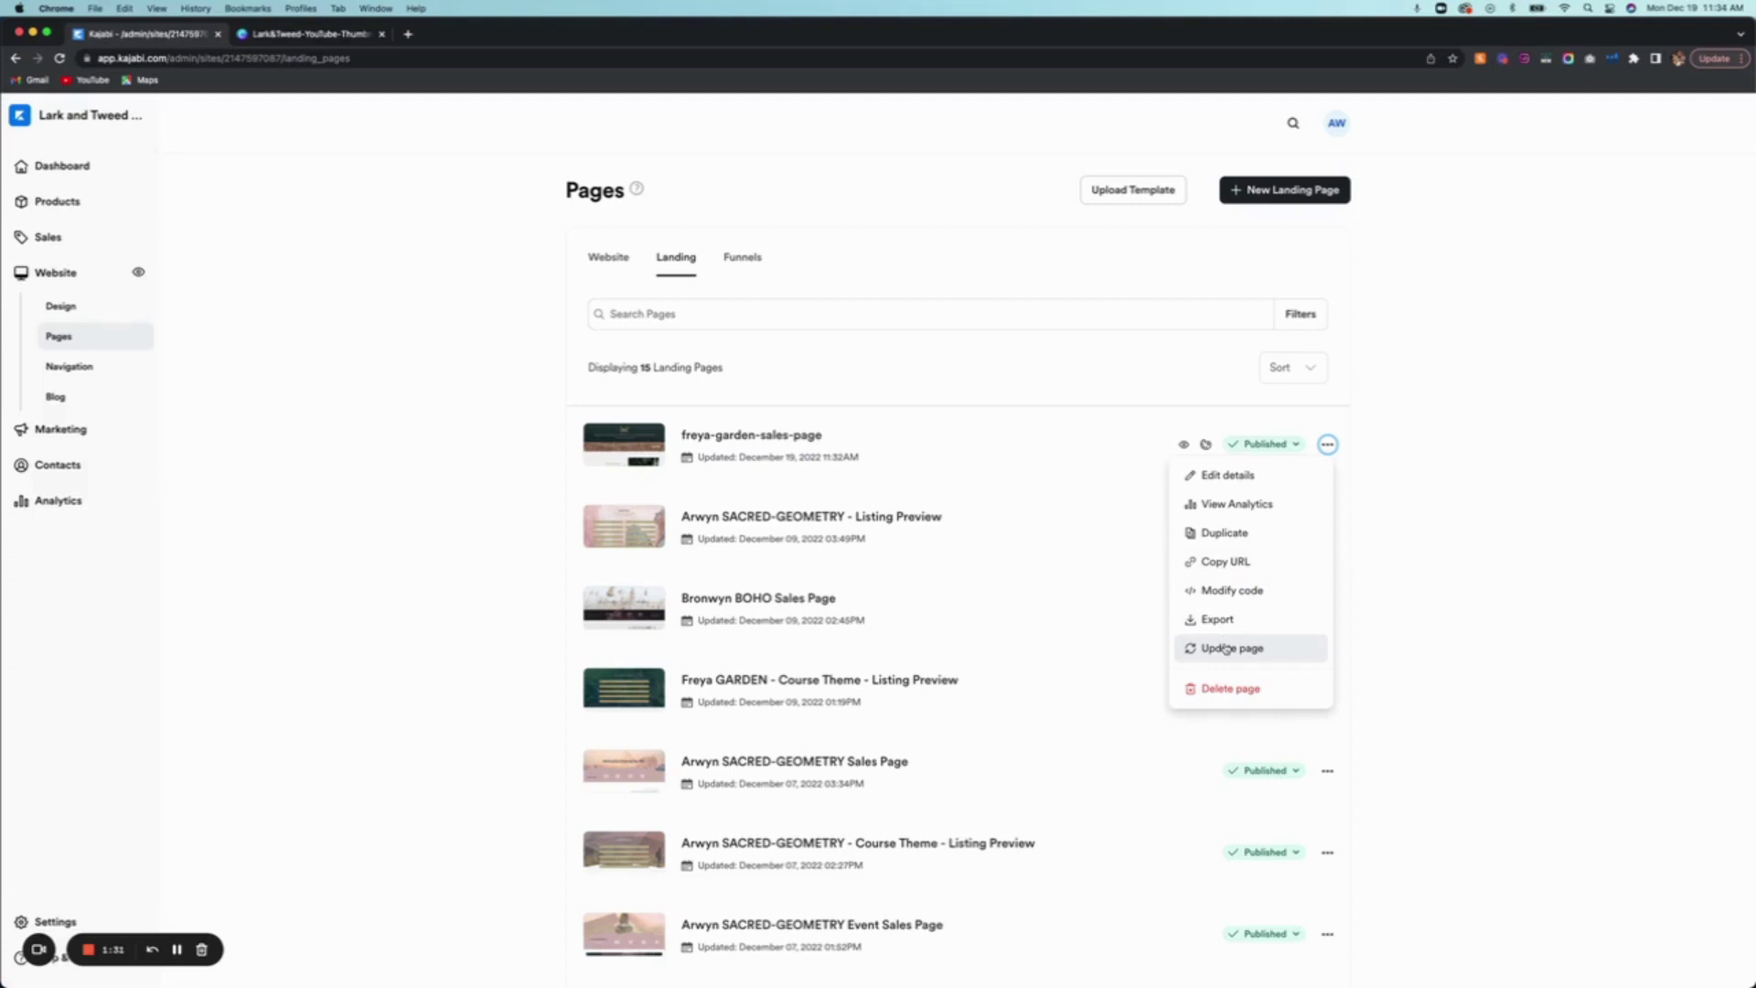
{"action": "left_click", "coordinate": [1419, 466]}
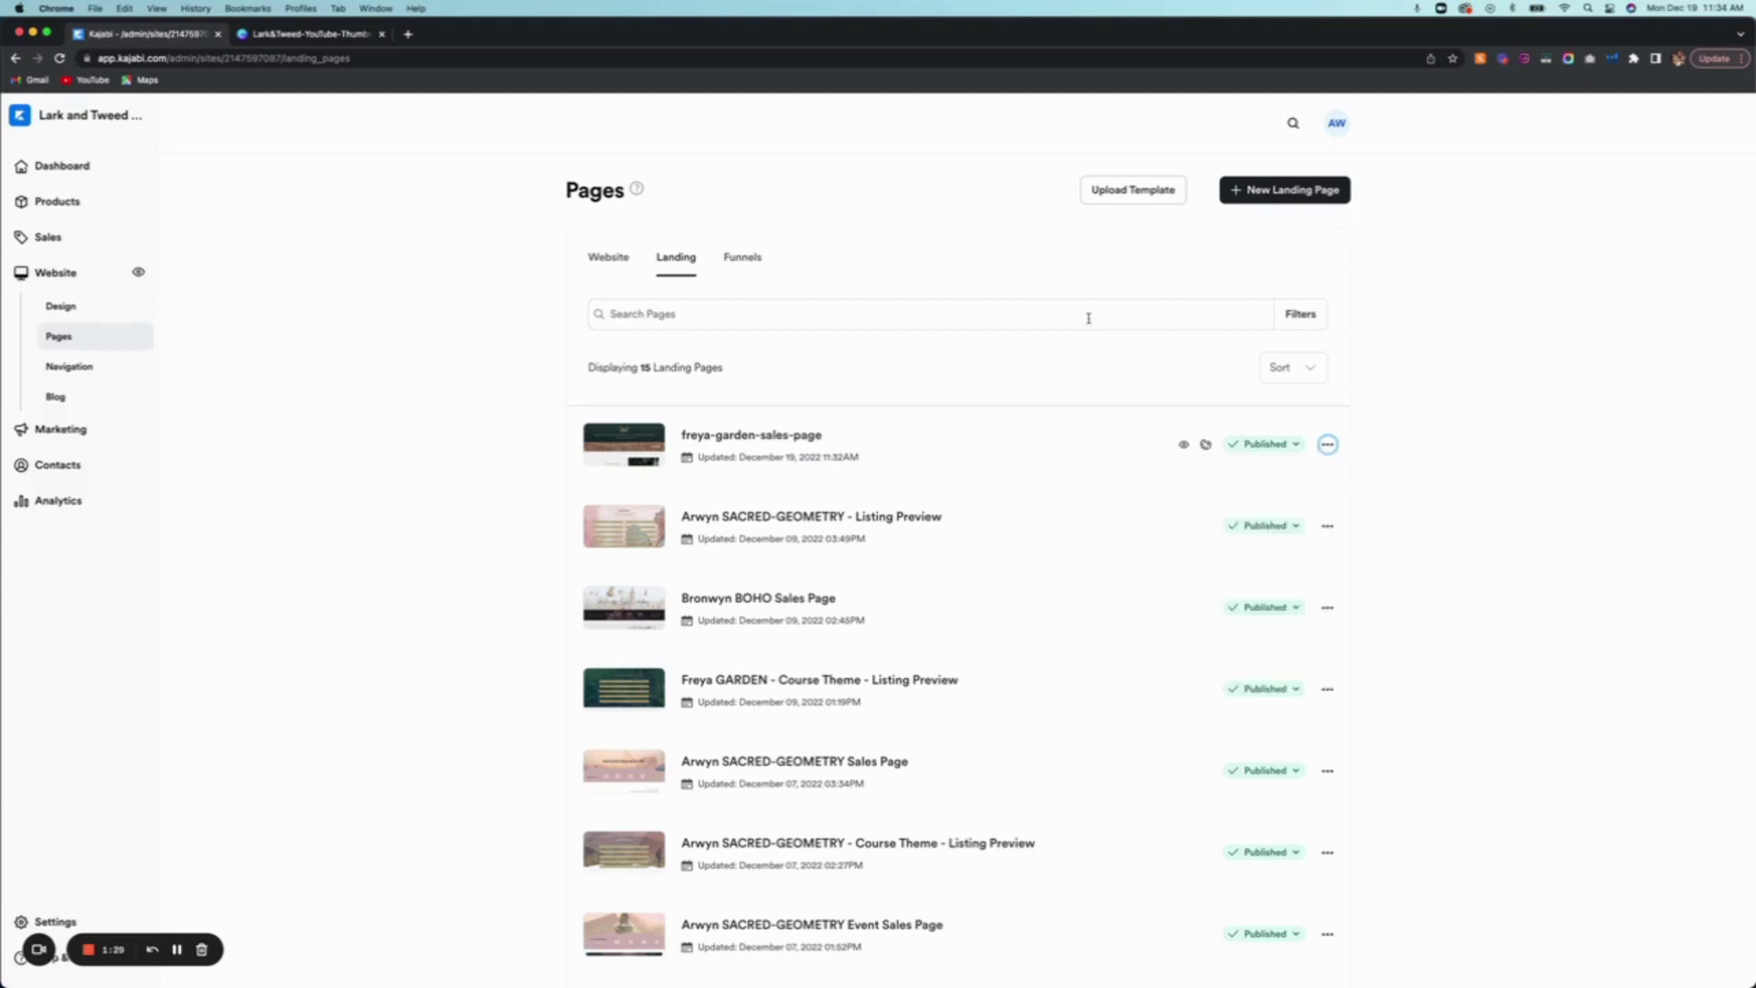
Go to the Funnels list and start creating a new funnel
{"action": "left_click", "coordinate": [740, 262]}
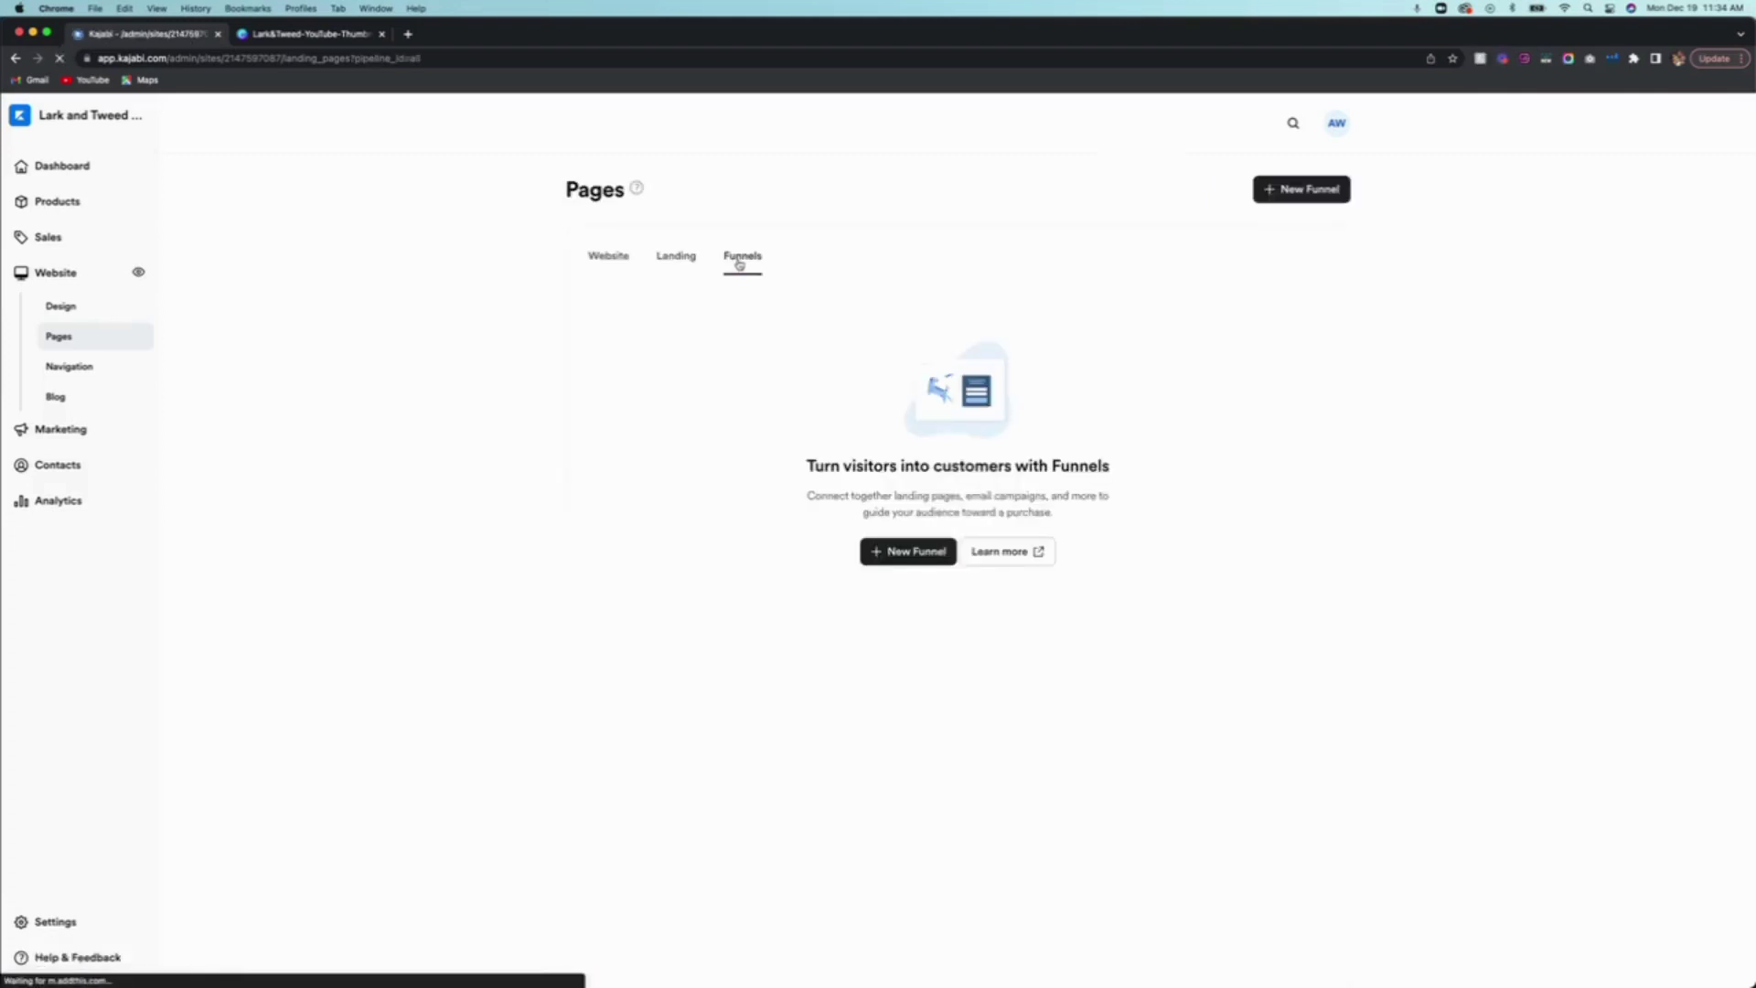
{"action": "left_click", "coordinate": [916, 553]}
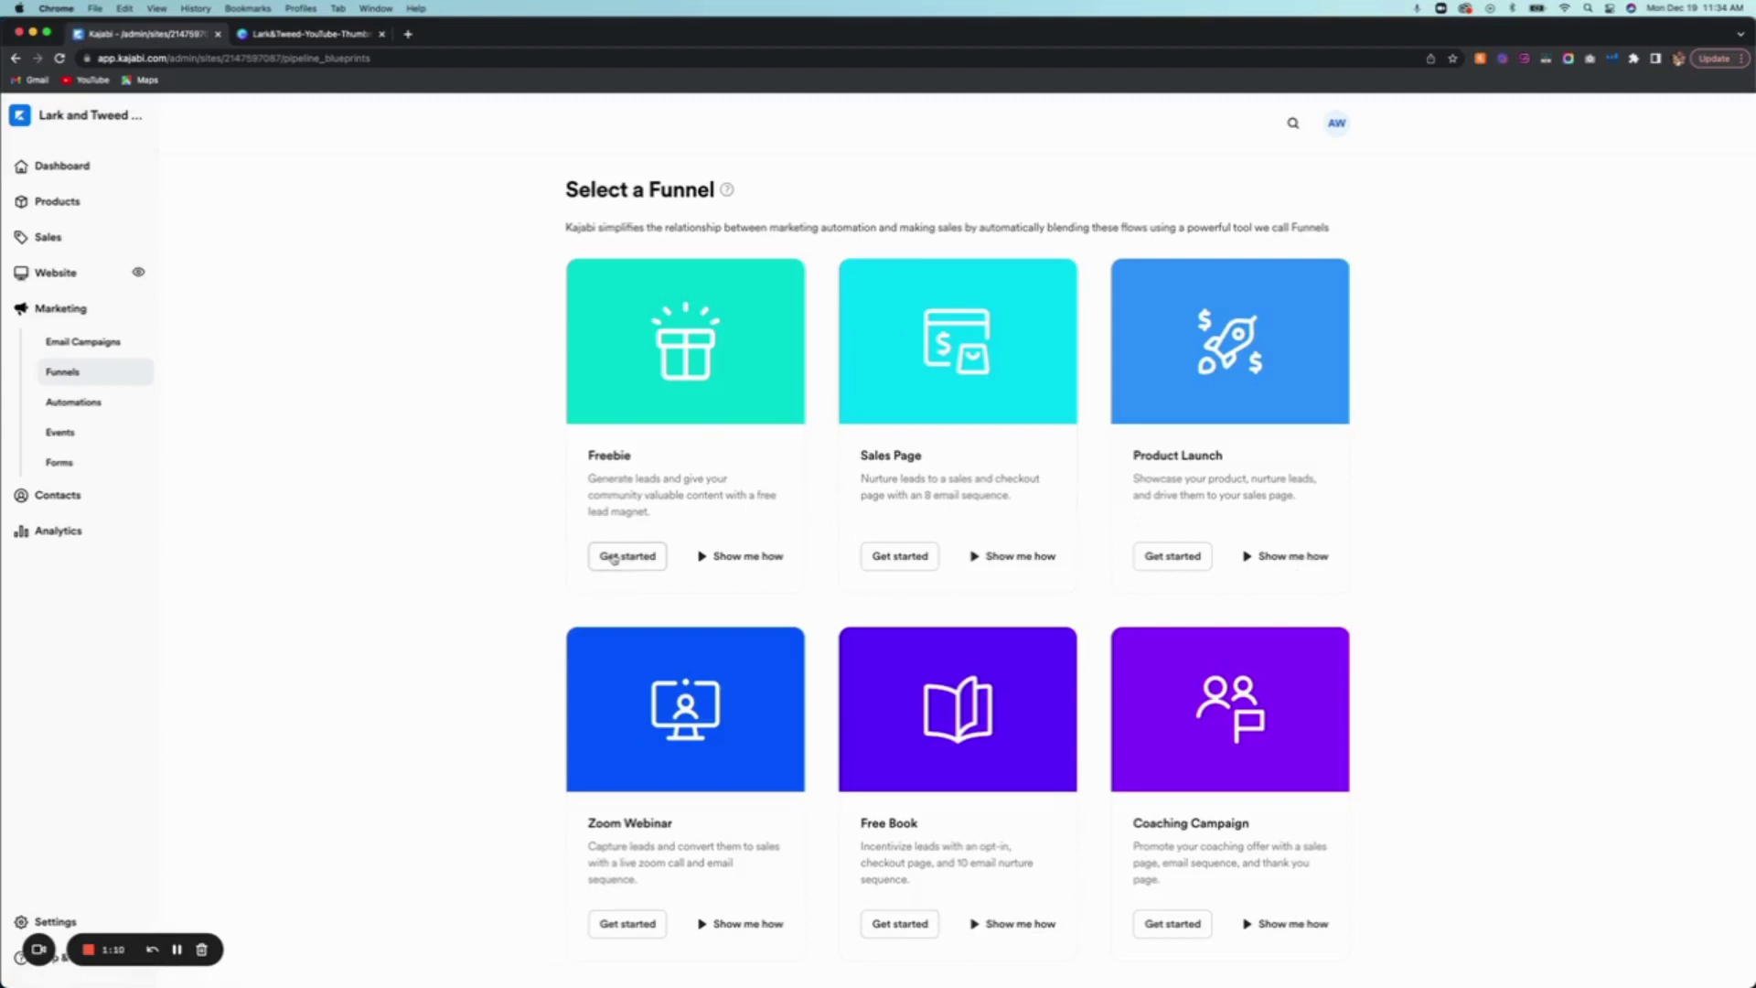
Create a Freebie funnel titled 'FreyasGarden Funnel'
{"action": "left_click", "coordinate": [613, 558]}
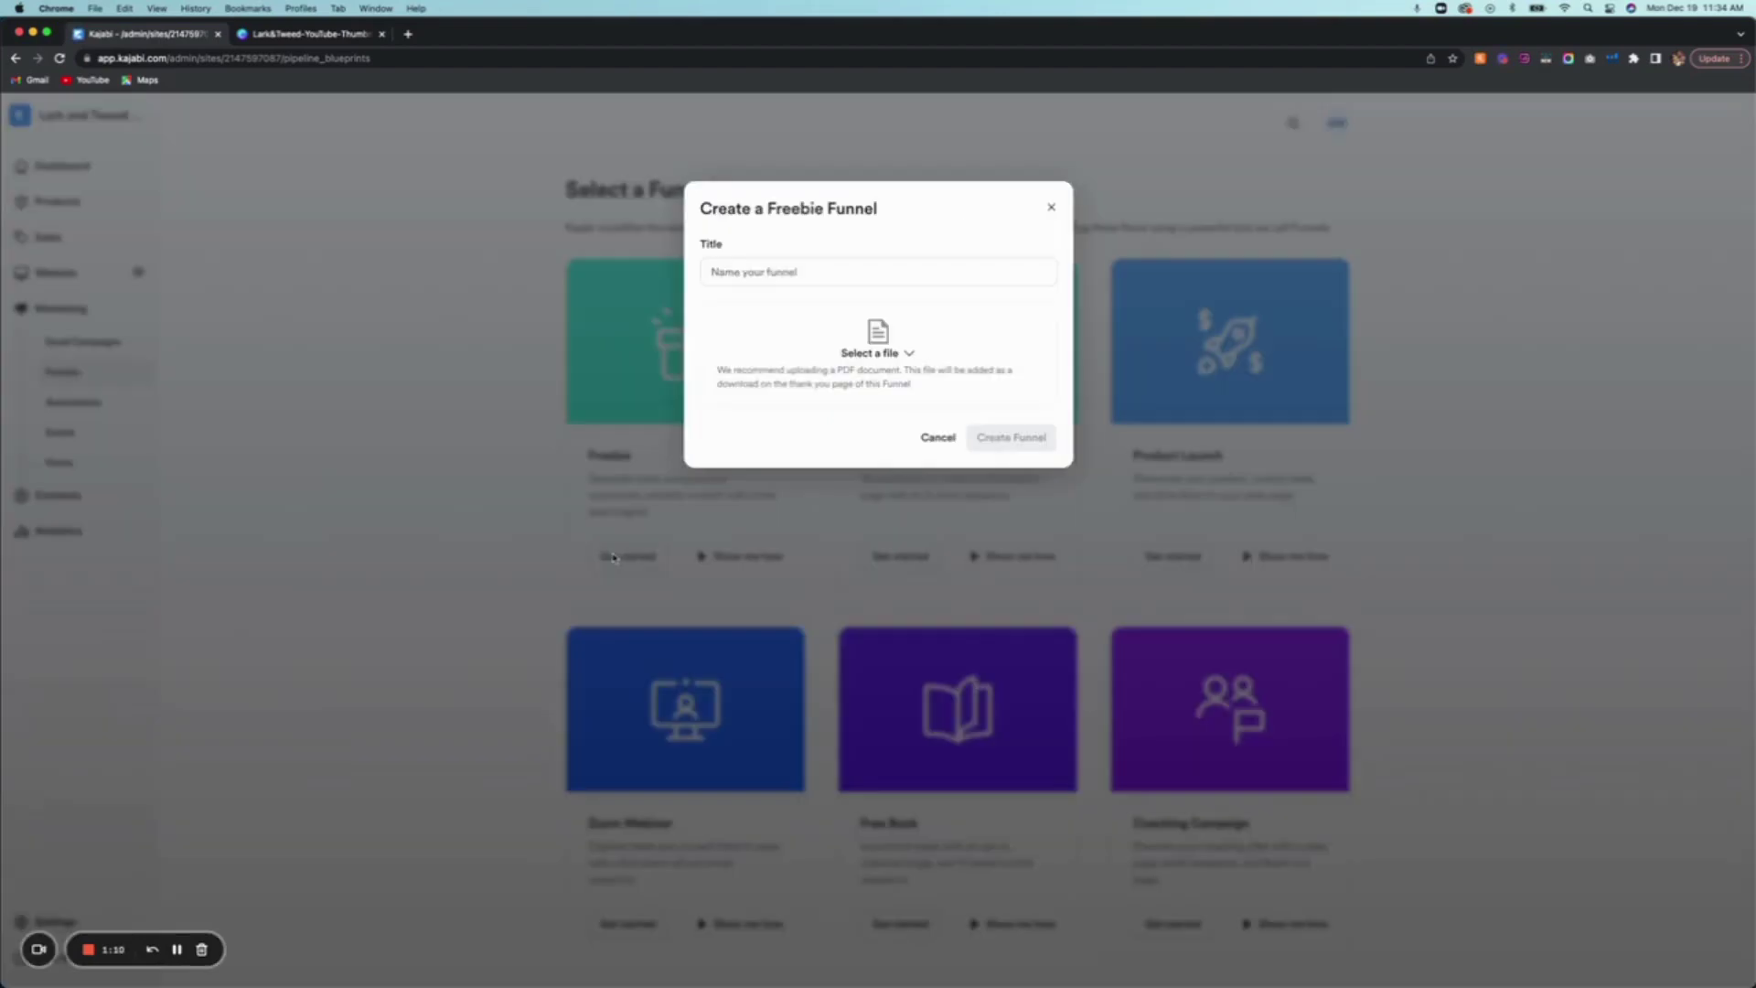
{"action": "left_click", "coordinate": [771, 268]}
{"action": "type", "text": "Fr"}
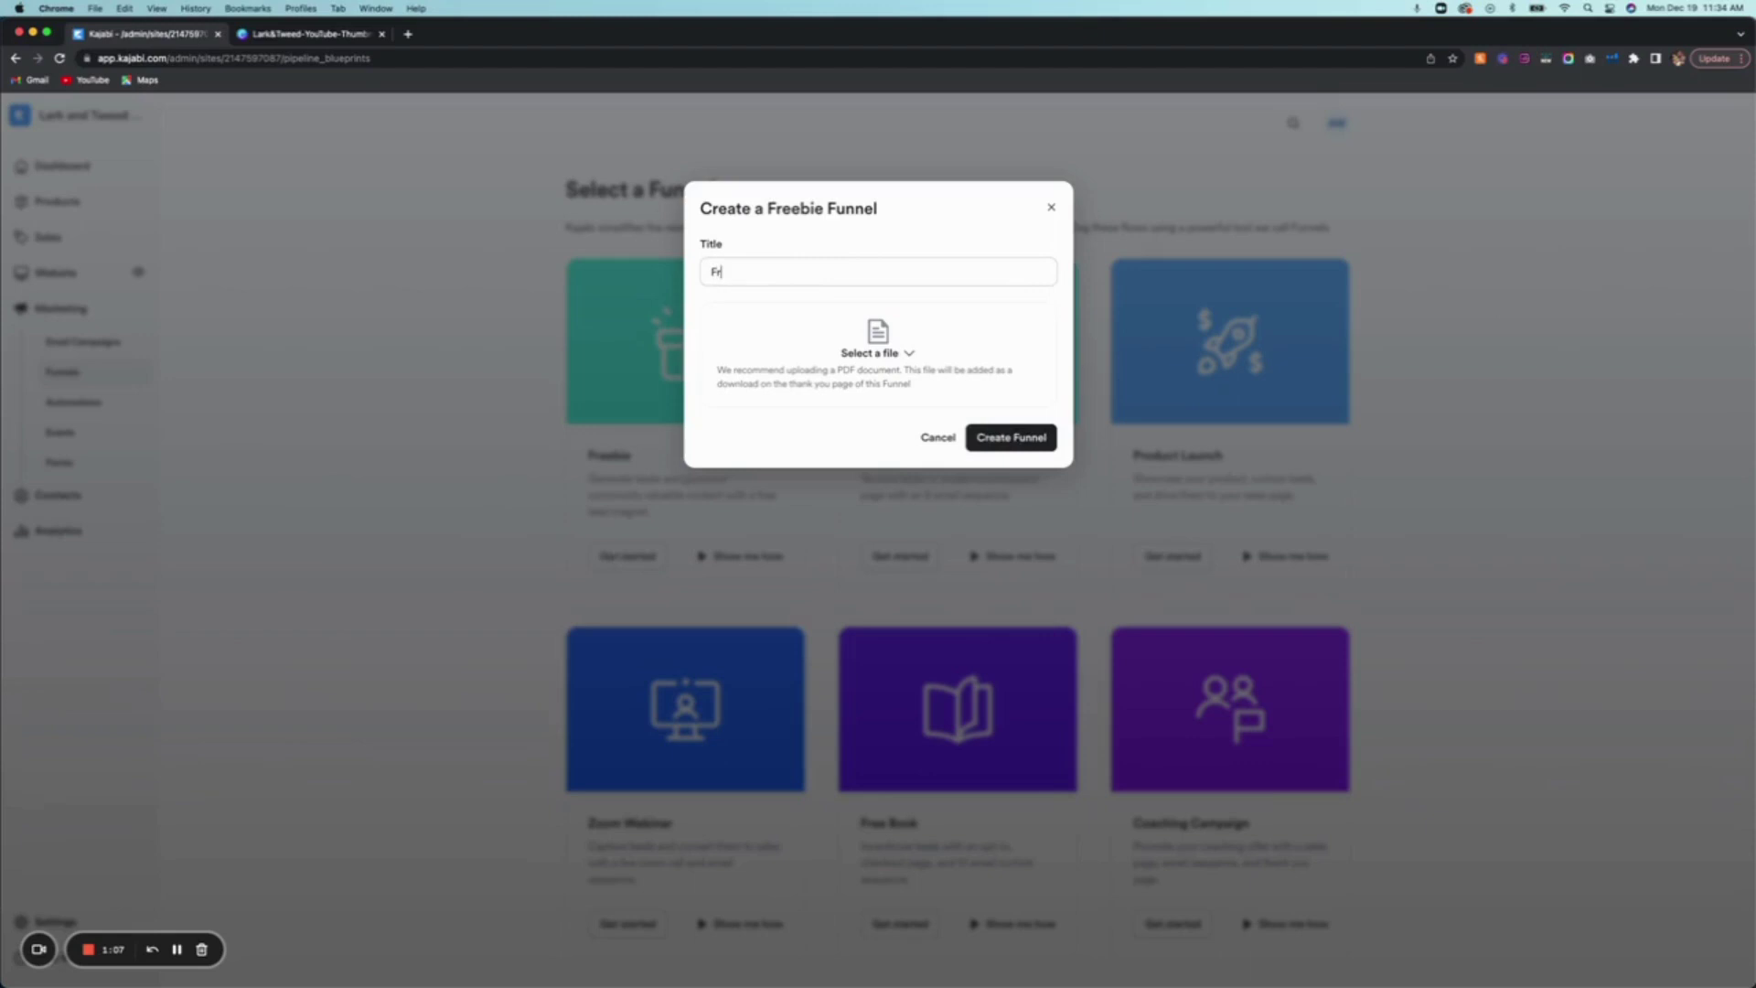
{"action": "type", "text": "eyasGarden Funnel"}
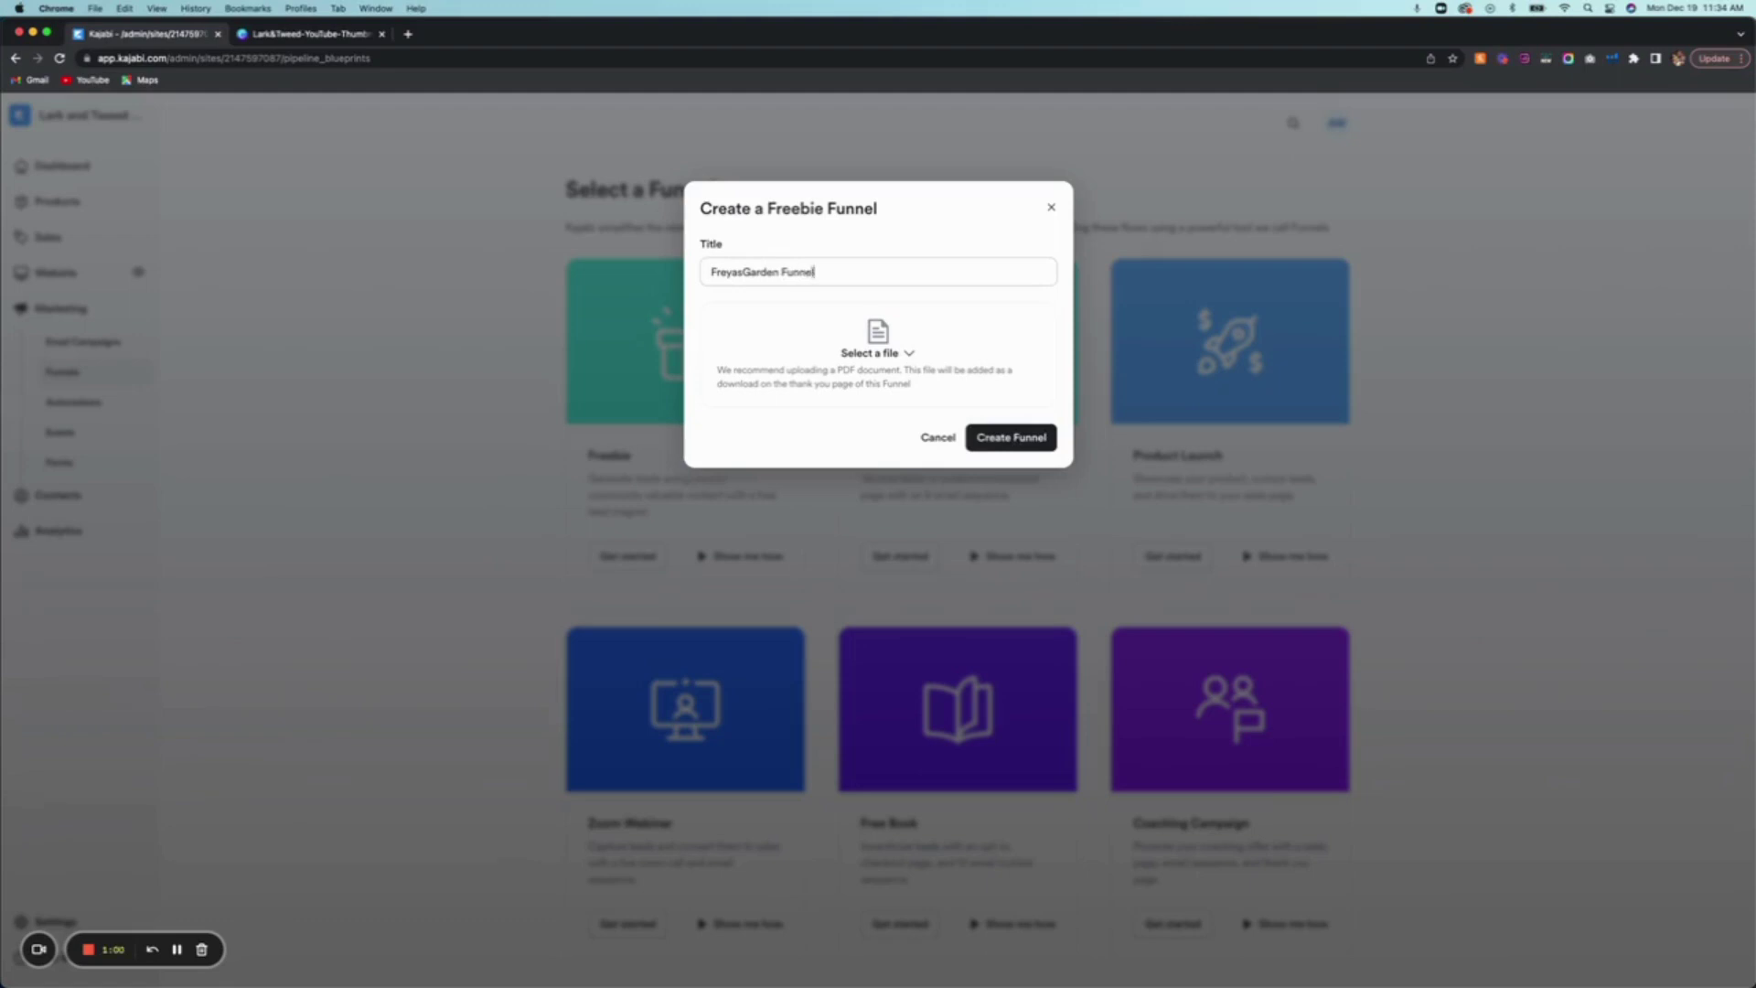
{"action": "left_click", "coordinate": [1003, 437]}
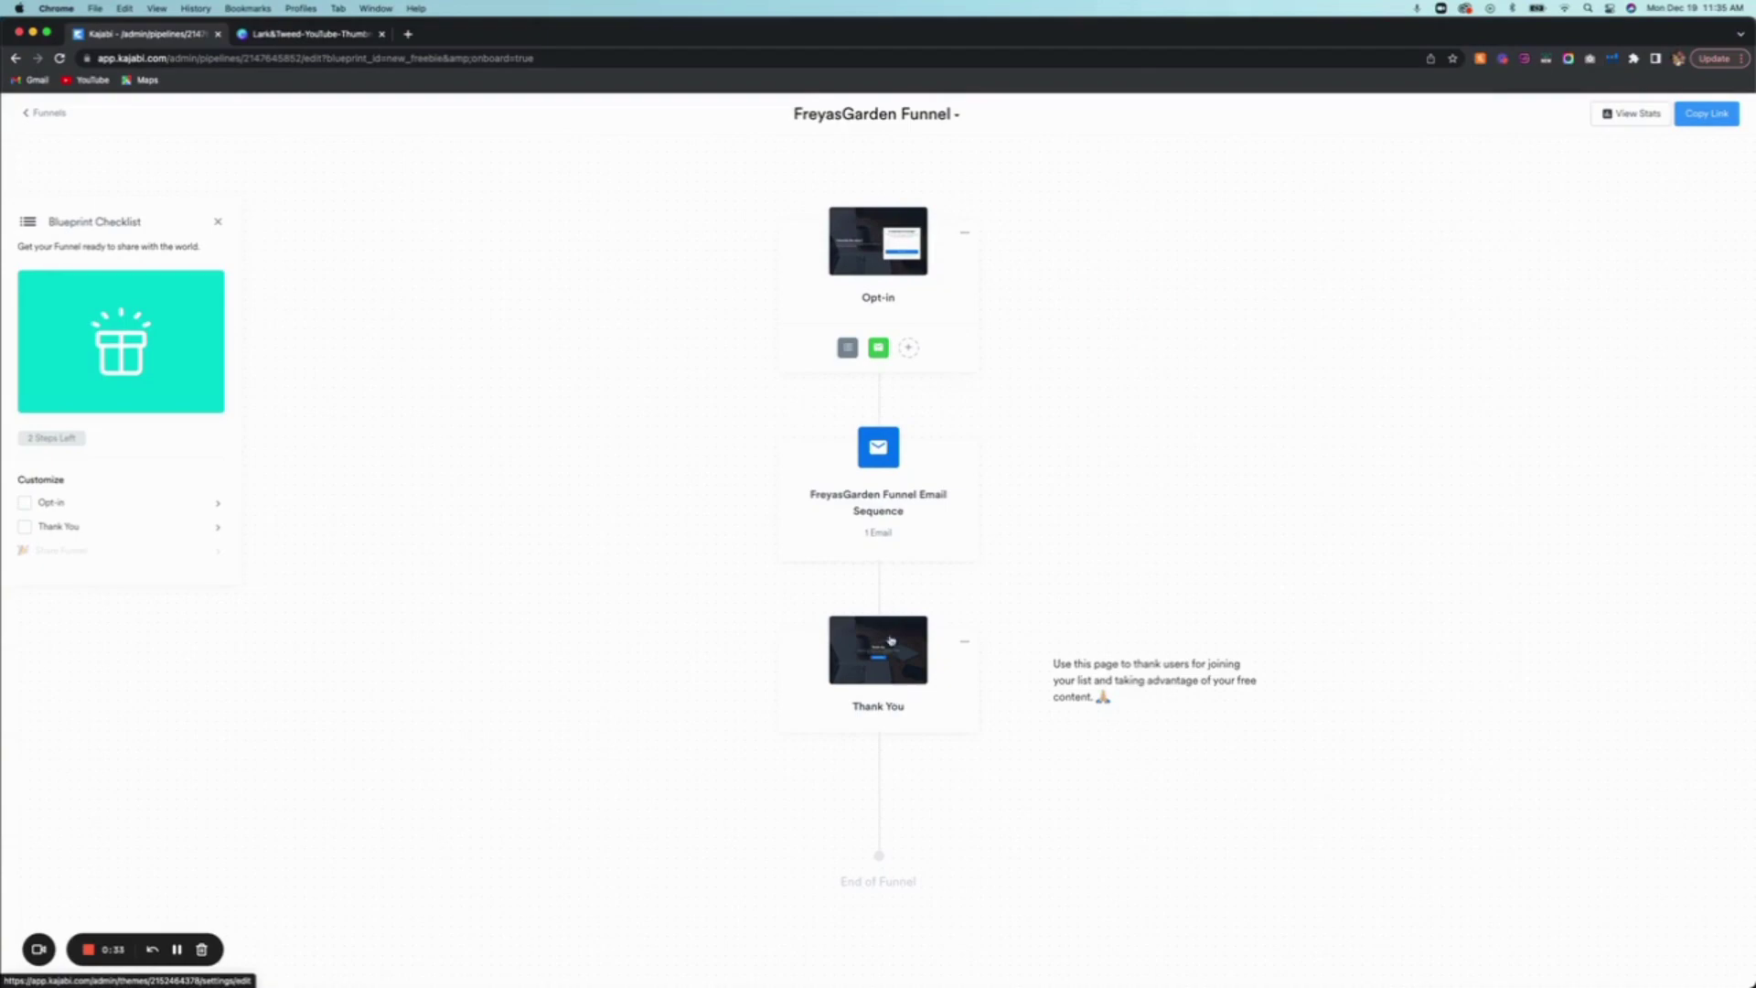
Add a page between the email sequence and the Thank You page
{"action": "mouse_move", "coordinate": [884, 593]}
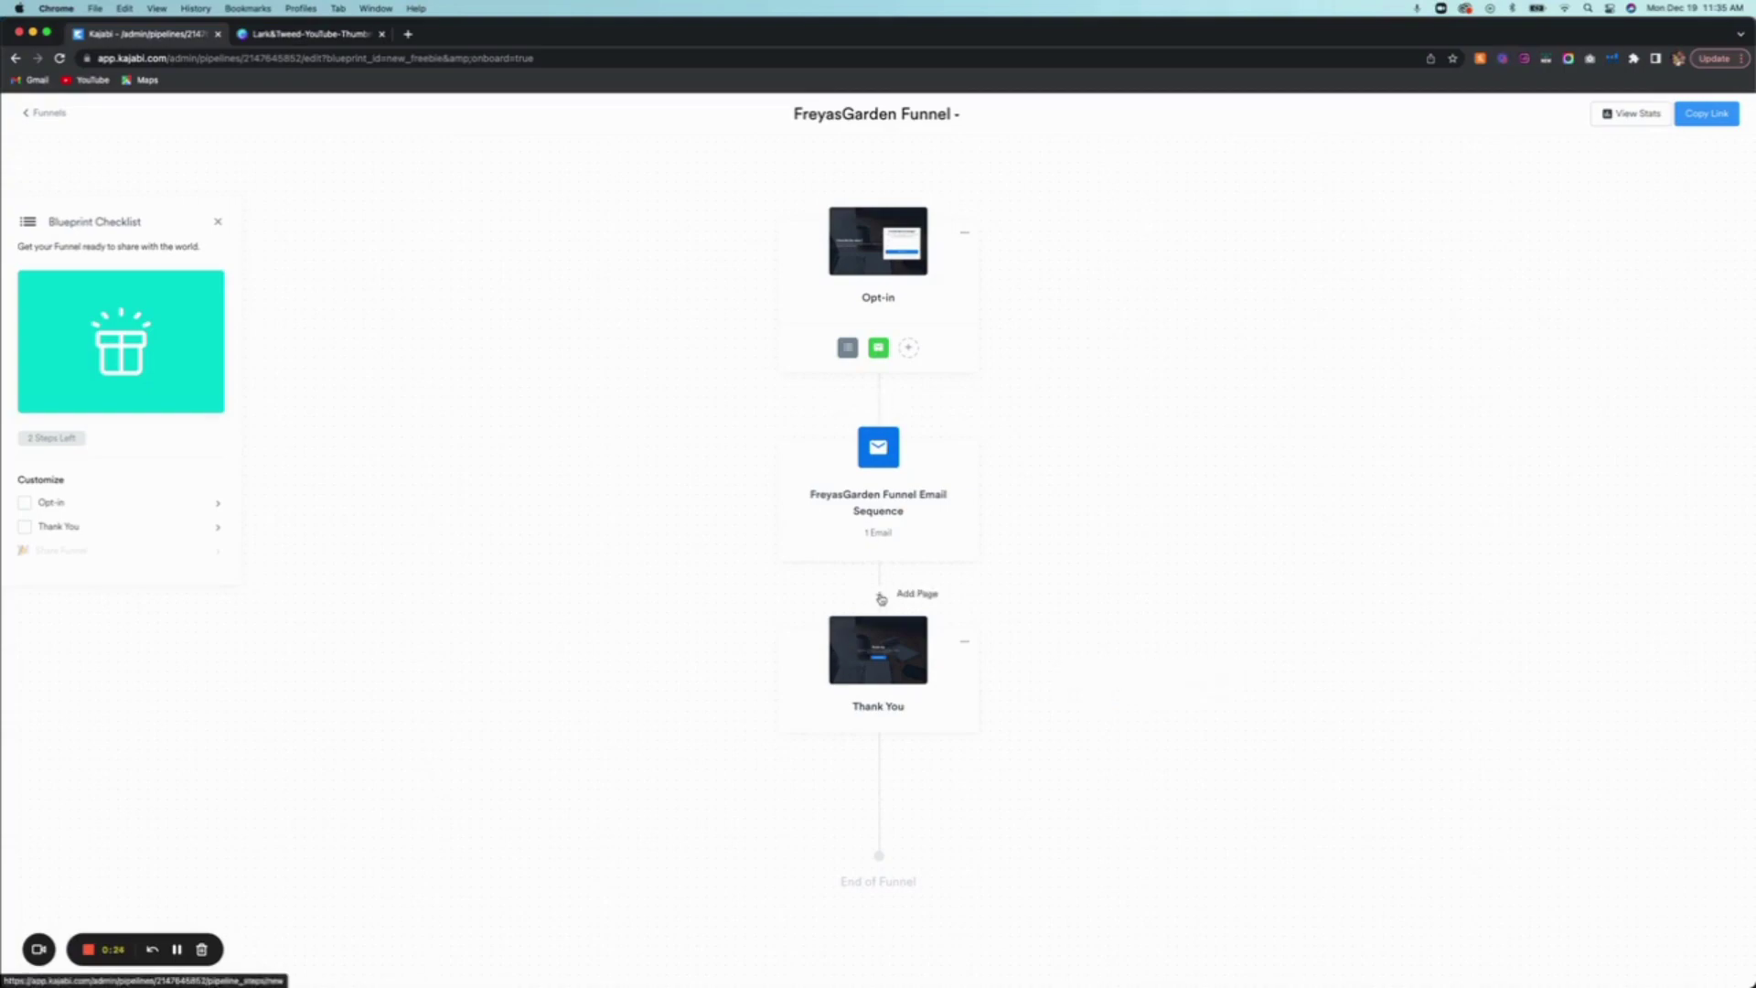
{"action": "left_click", "coordinate": [881, 598]}
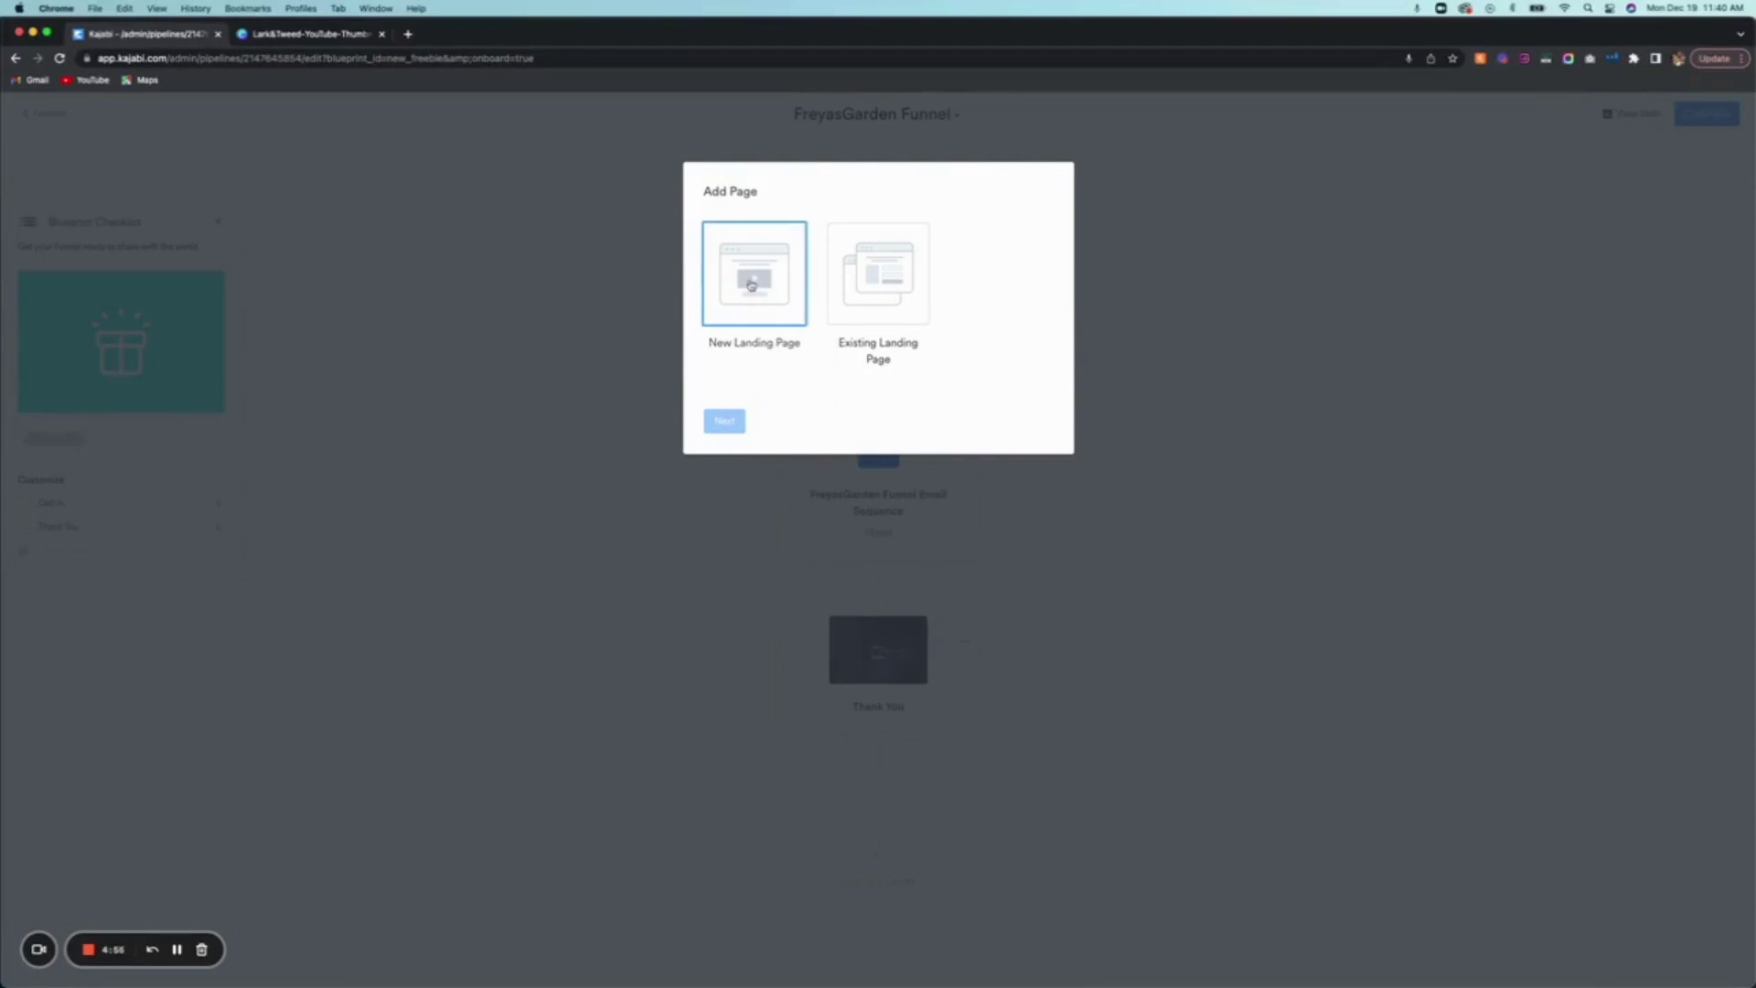
Look at the New Landing Page Sales Page option, then back out and choose Existing Landing Page
{"action": "left_click", "coordinate": [751, 285]}
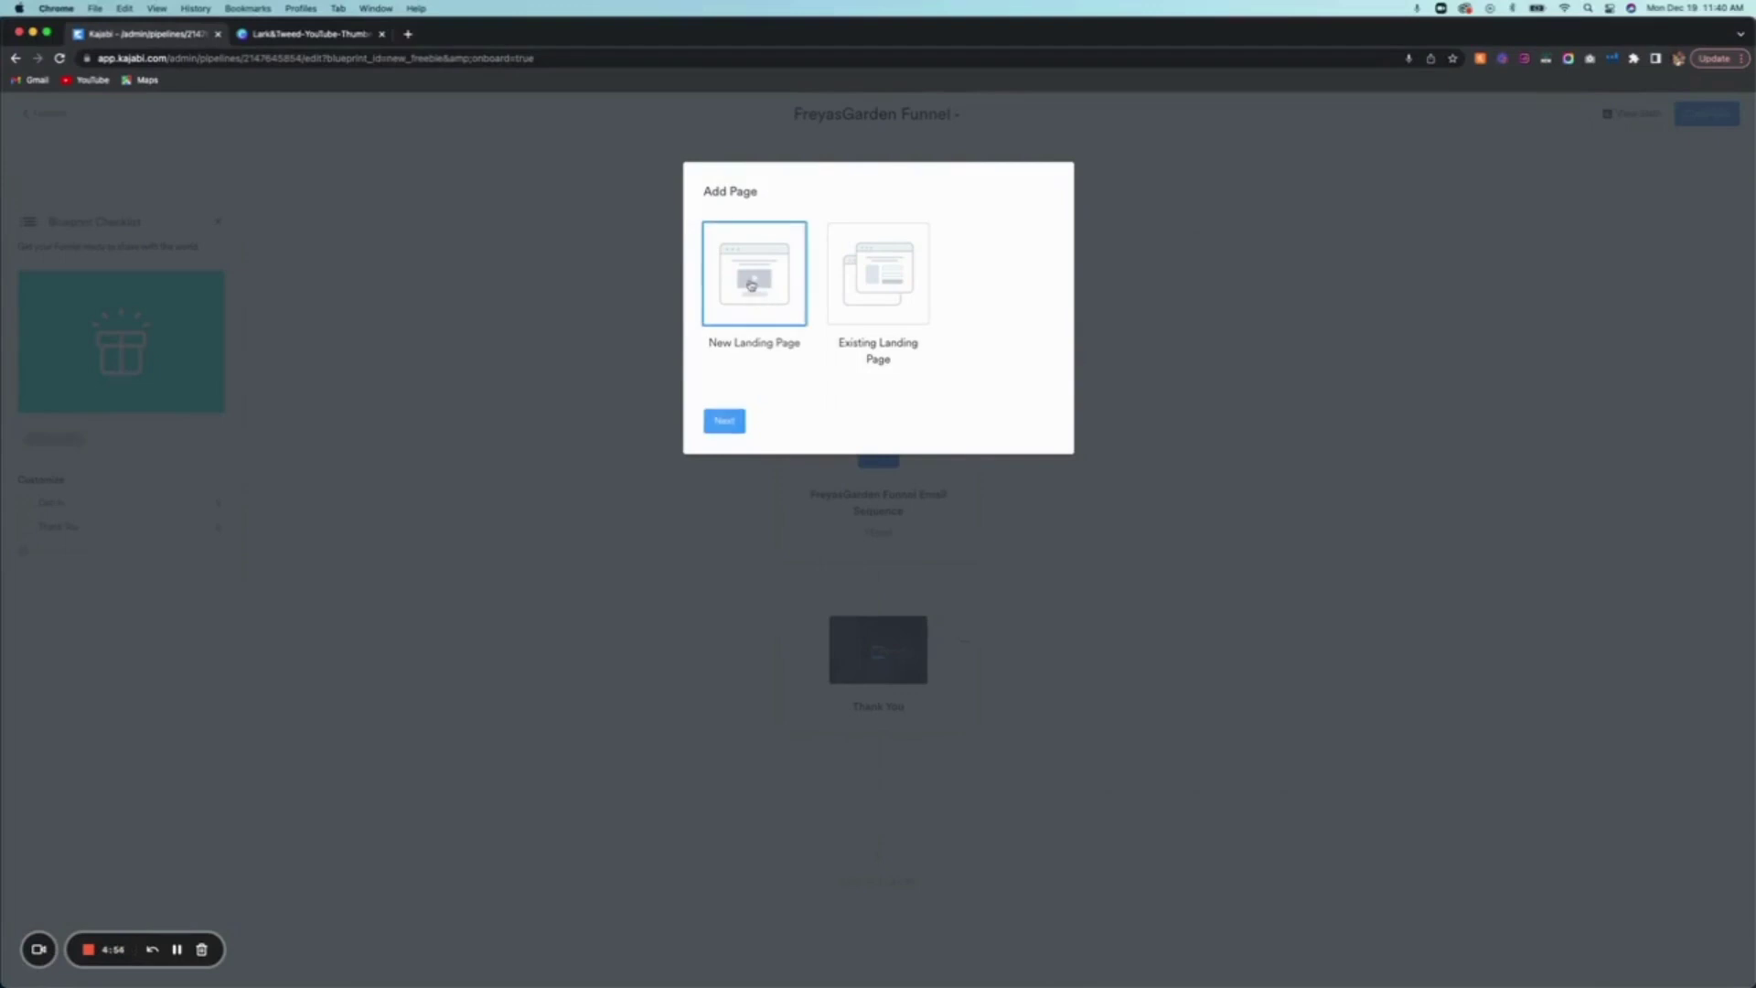
{"action": "left_click", "coordinate": [724, 422]}
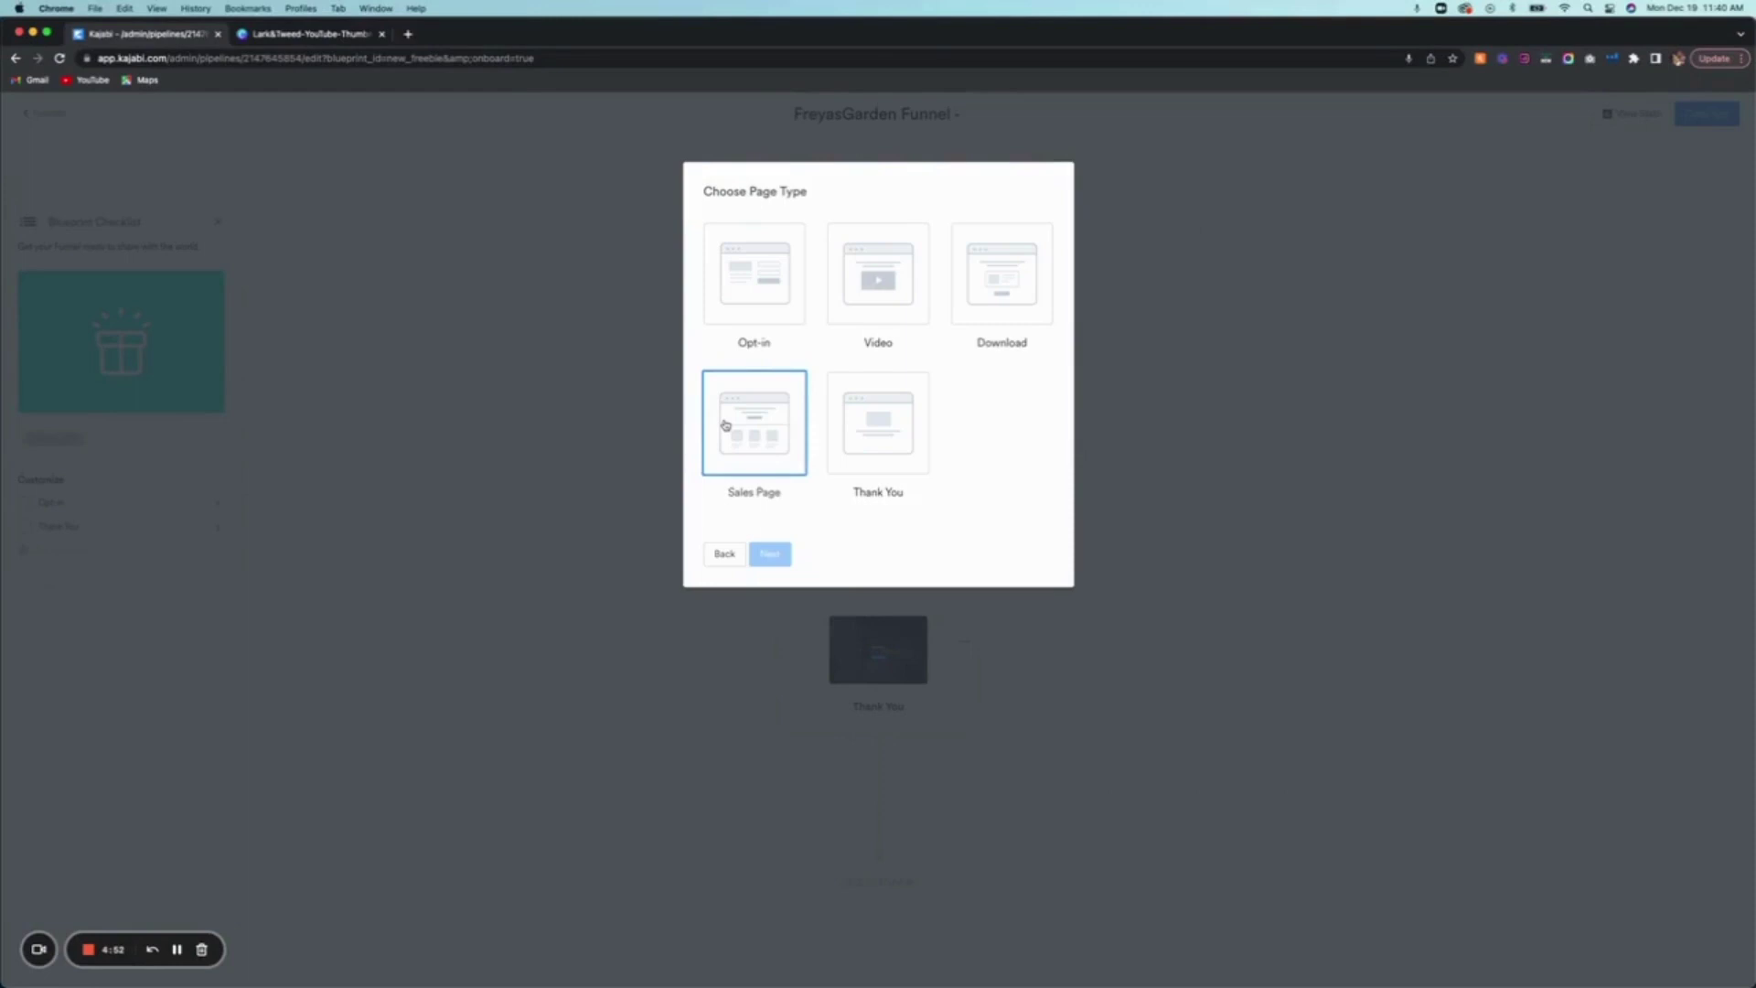
{"action": "left_click", "coordinate": [771, 438]}
{"action": "left_click", "coordinate": [770, 553]}
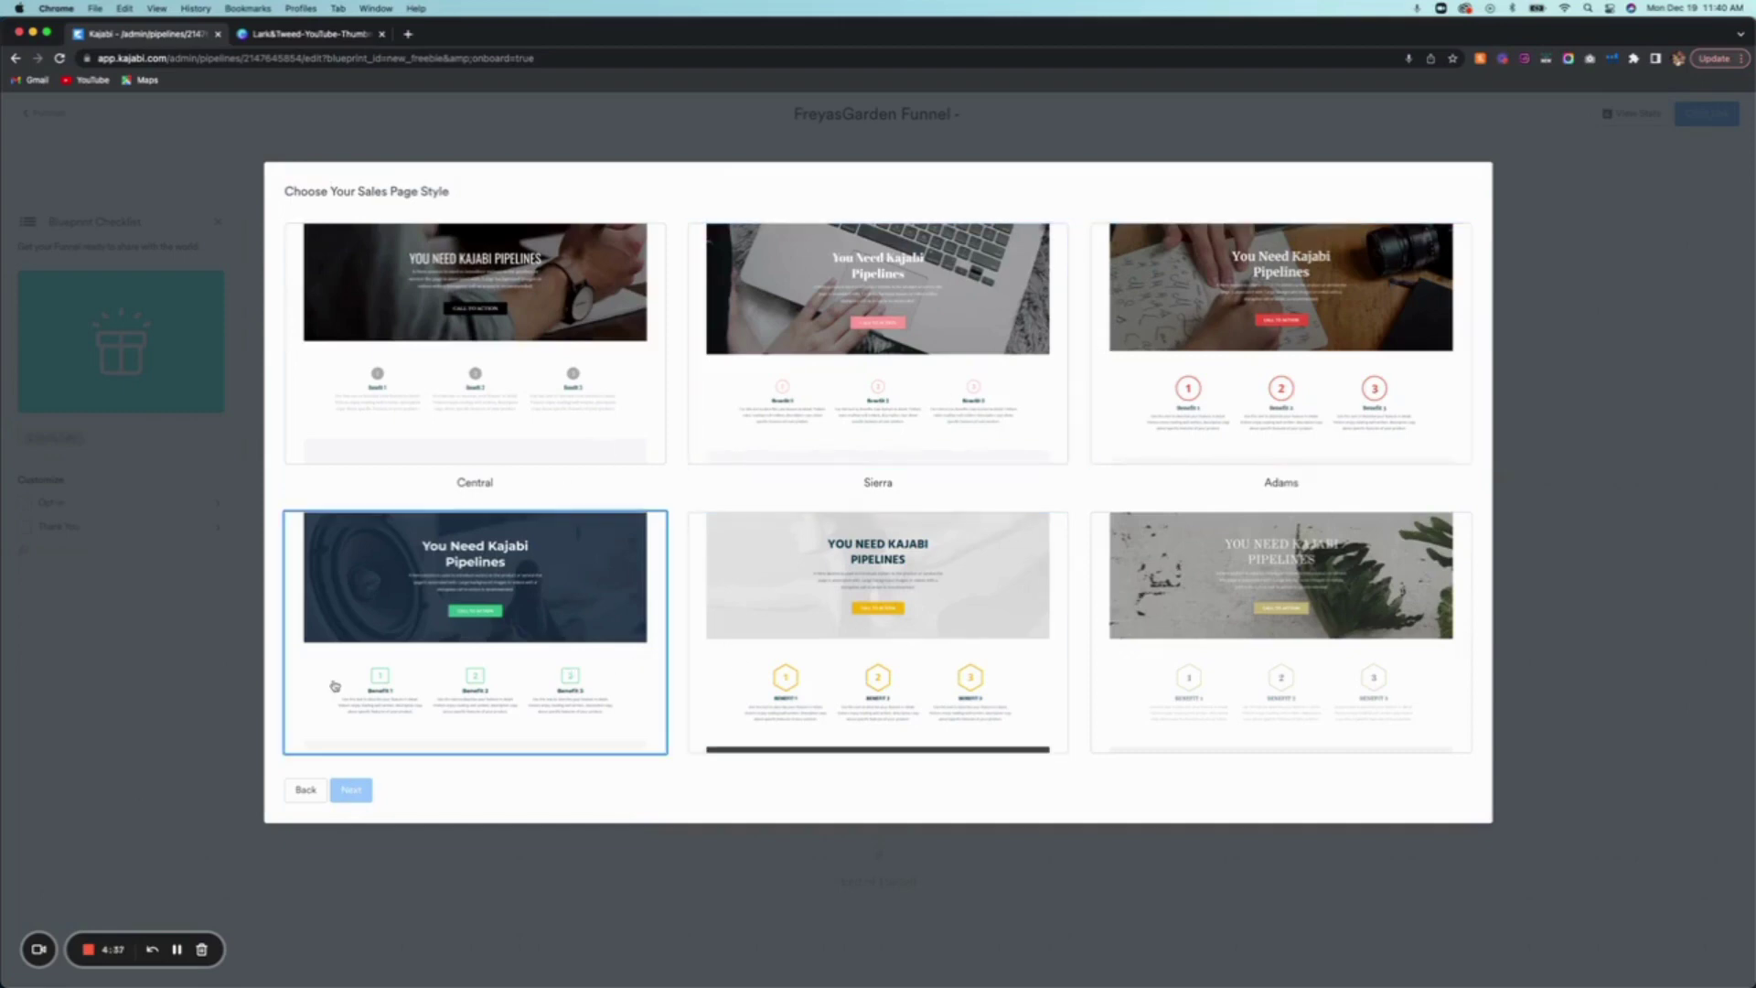
{"action": "left_click", "coordinate": [308, 789]}
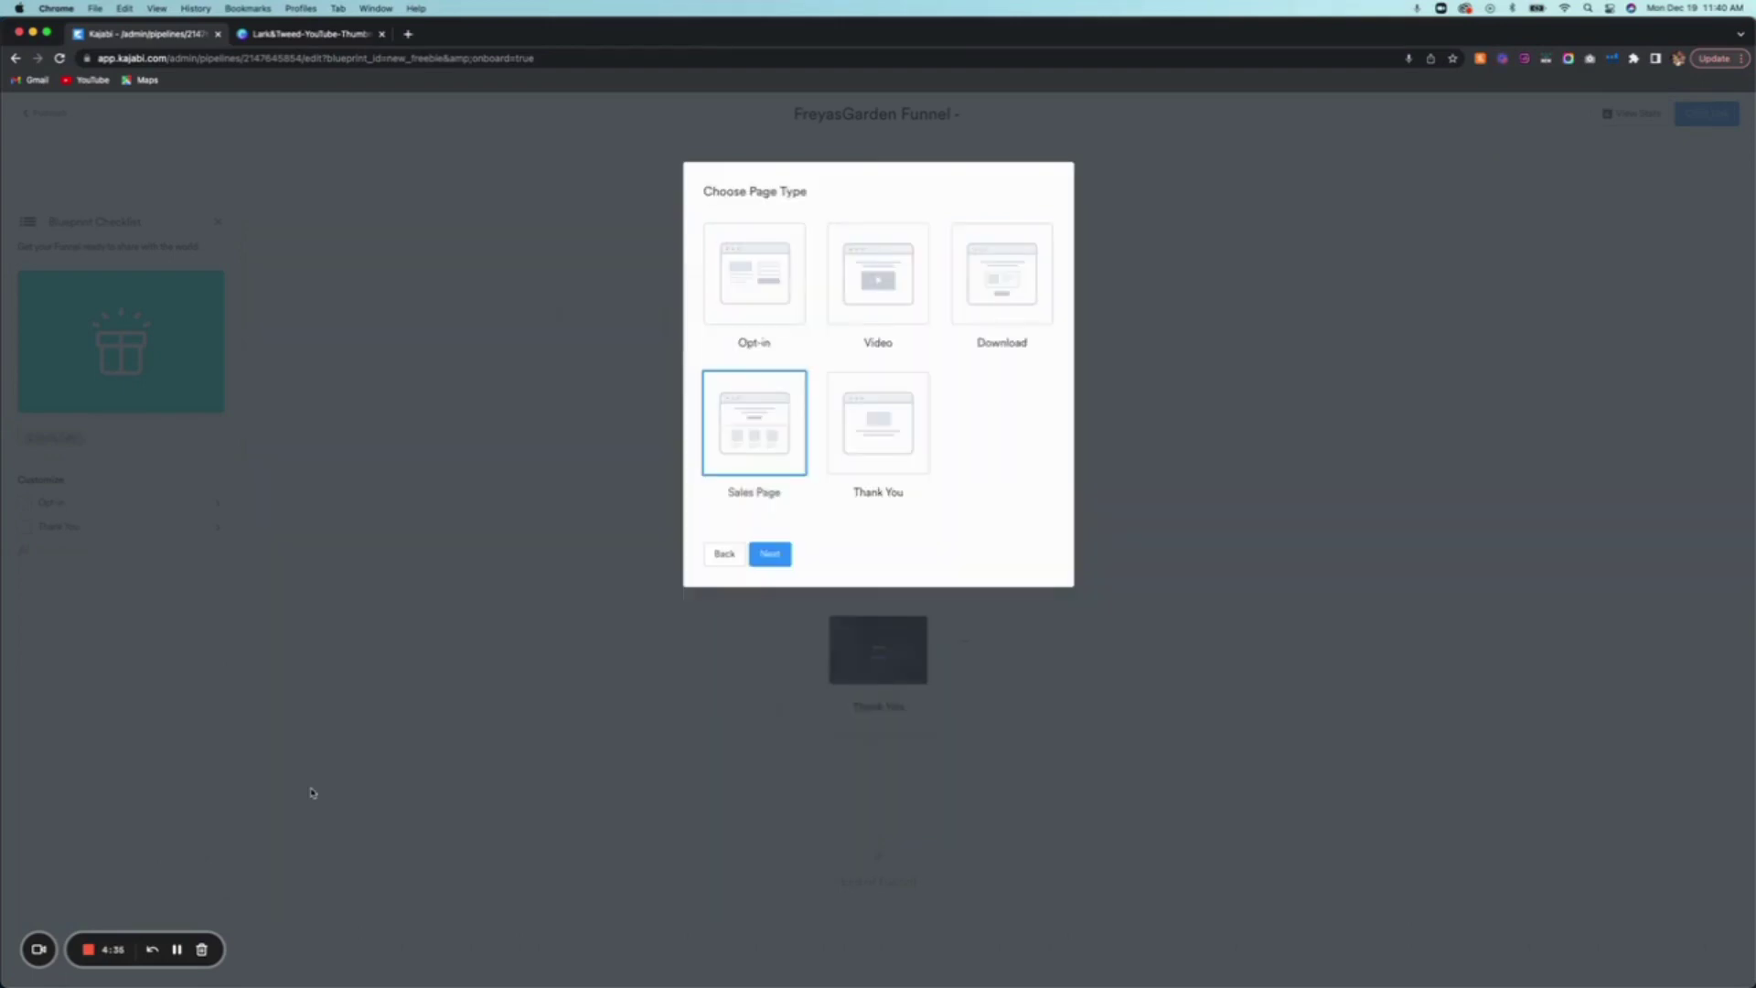
{"action": "left_click", "coordinate": [724, 553]}
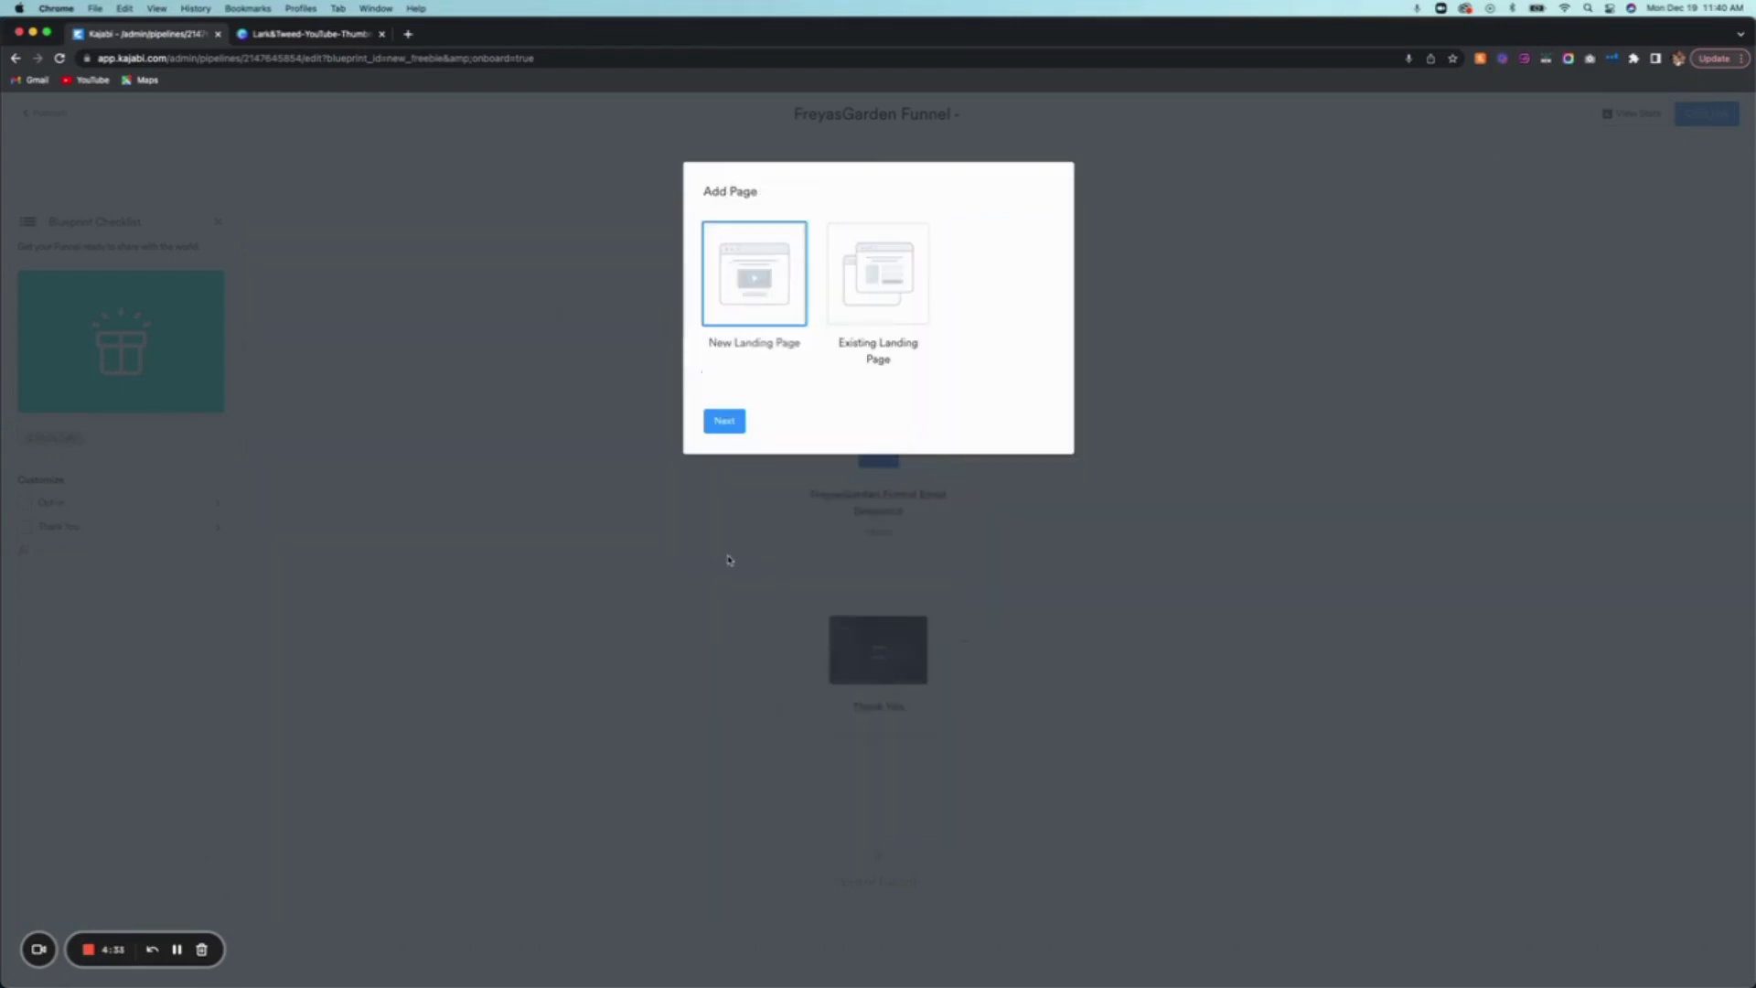
{"action": "left_click", "coordinate": [868, 285]}
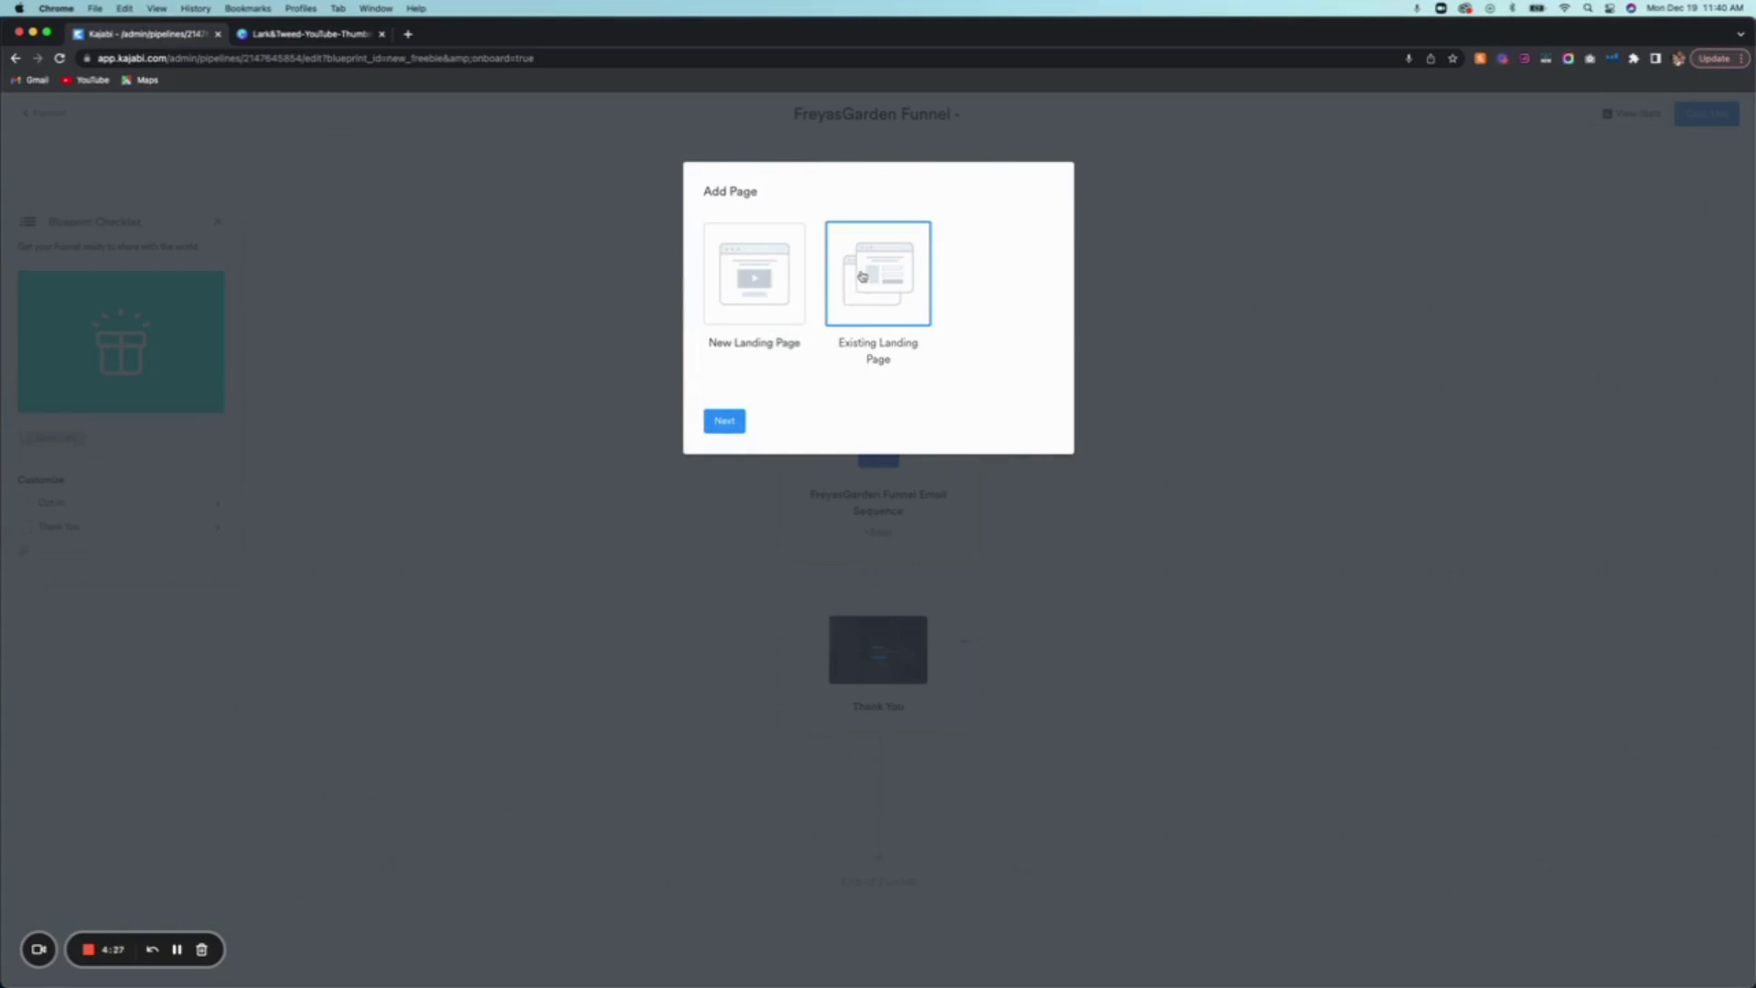
Pick freya-garden-sales-page as the existing landing page to add to the funnel
{"action": "left_click", "coordinate": [725, 423]}
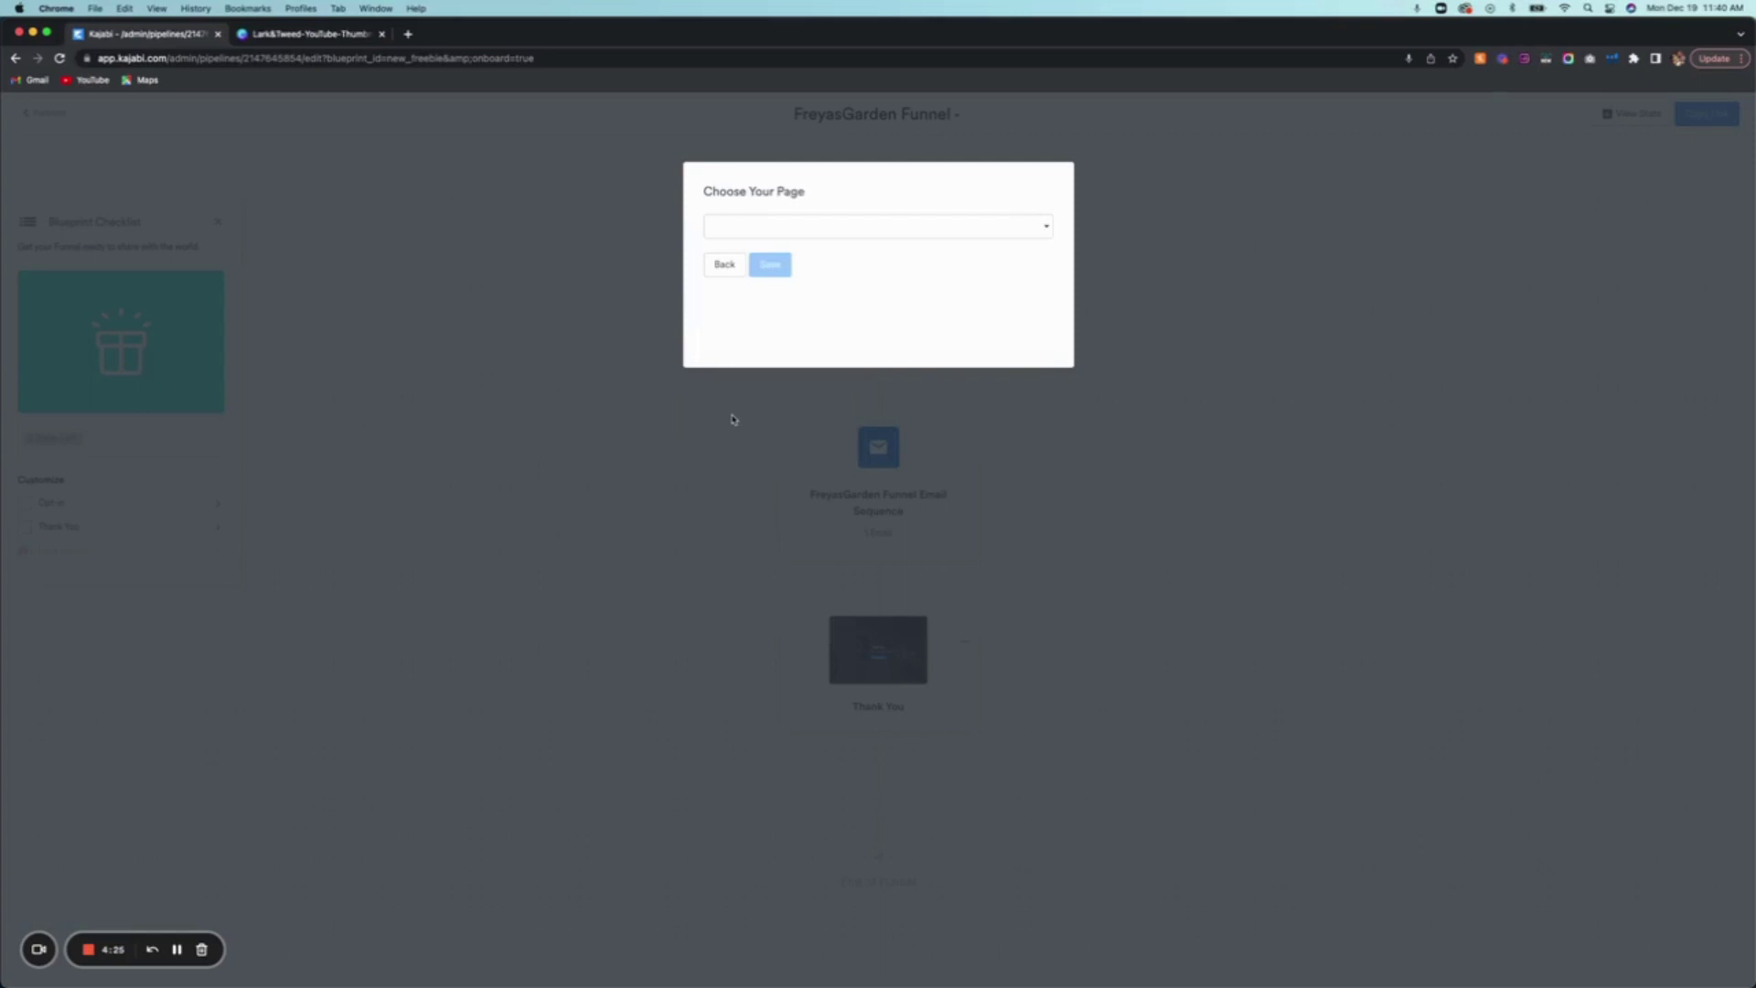
{"action": "left_click", "coordinate": [1048, 230]}
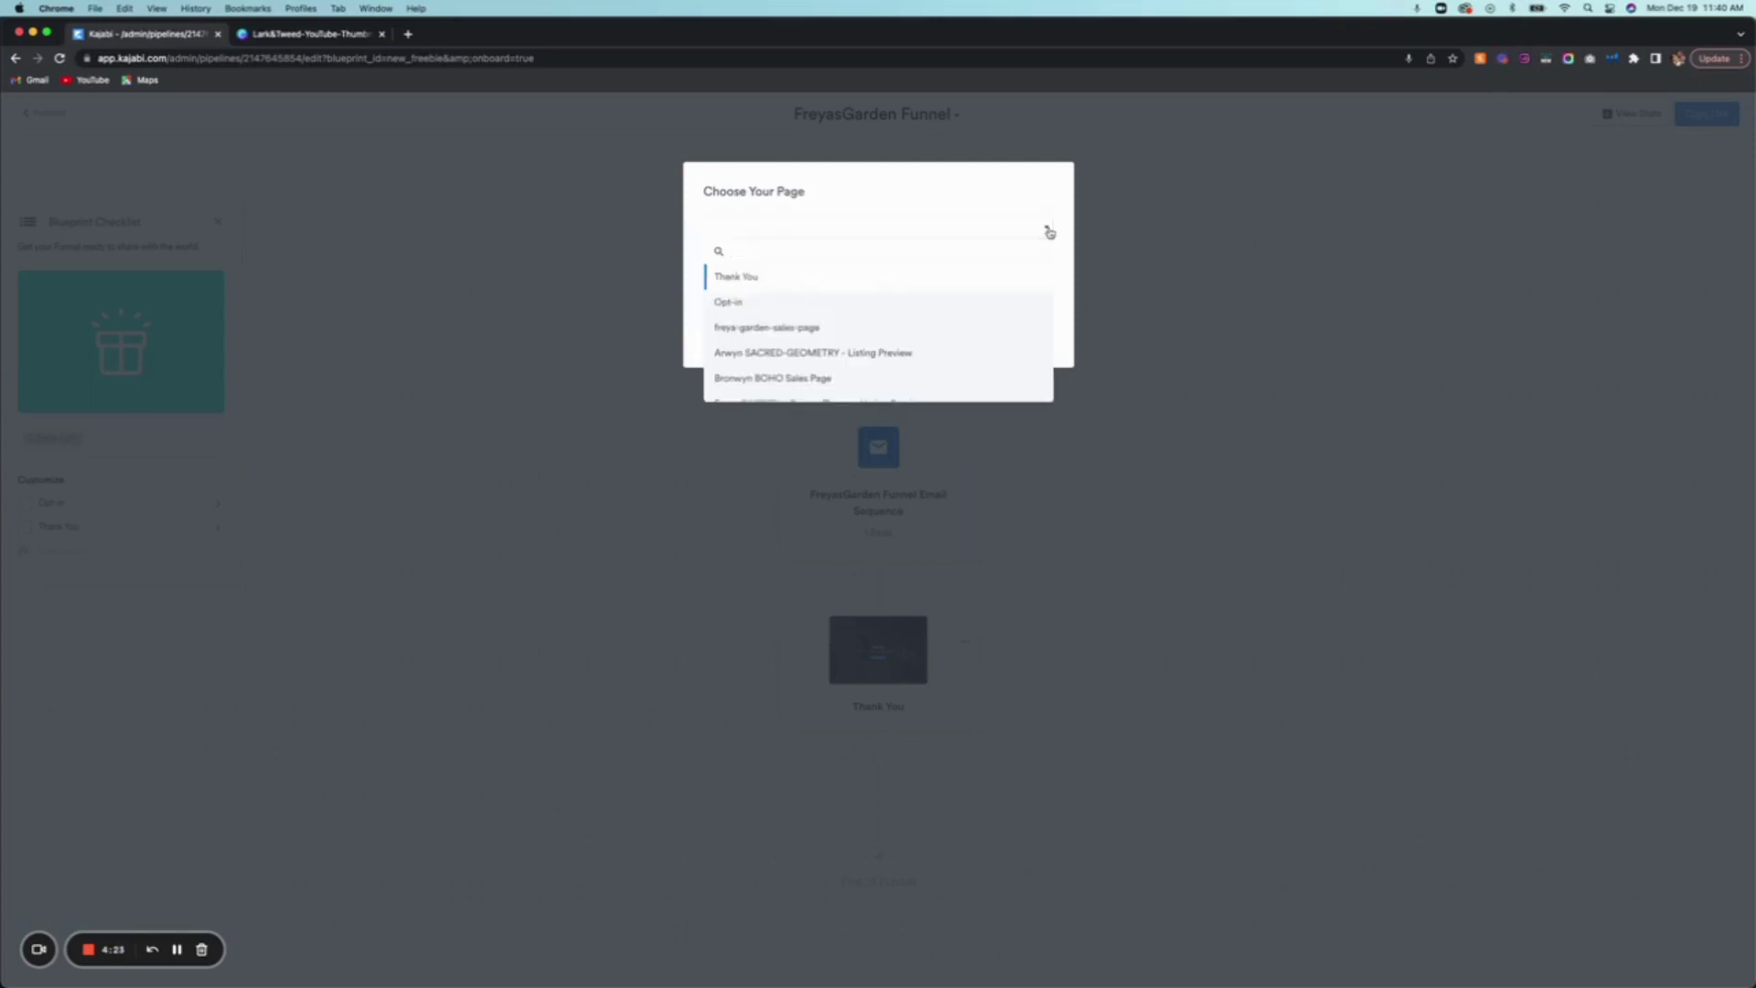
{"action": "left_click", "coordinate": [817, 327]}
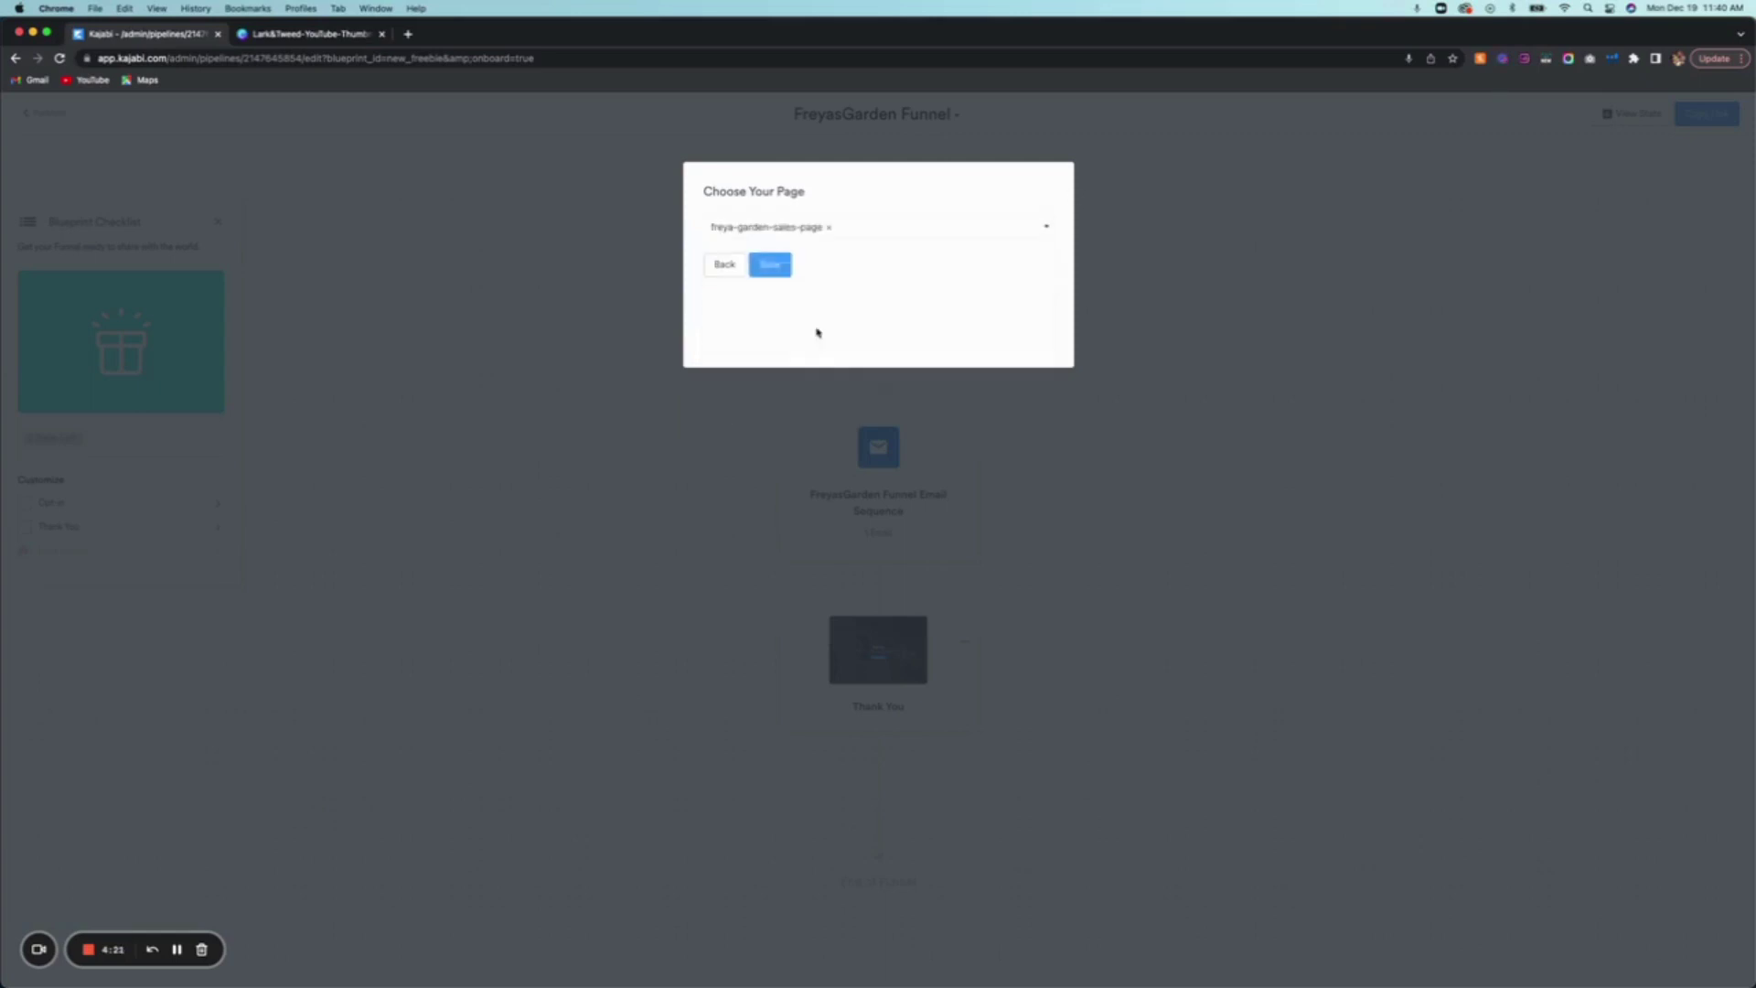